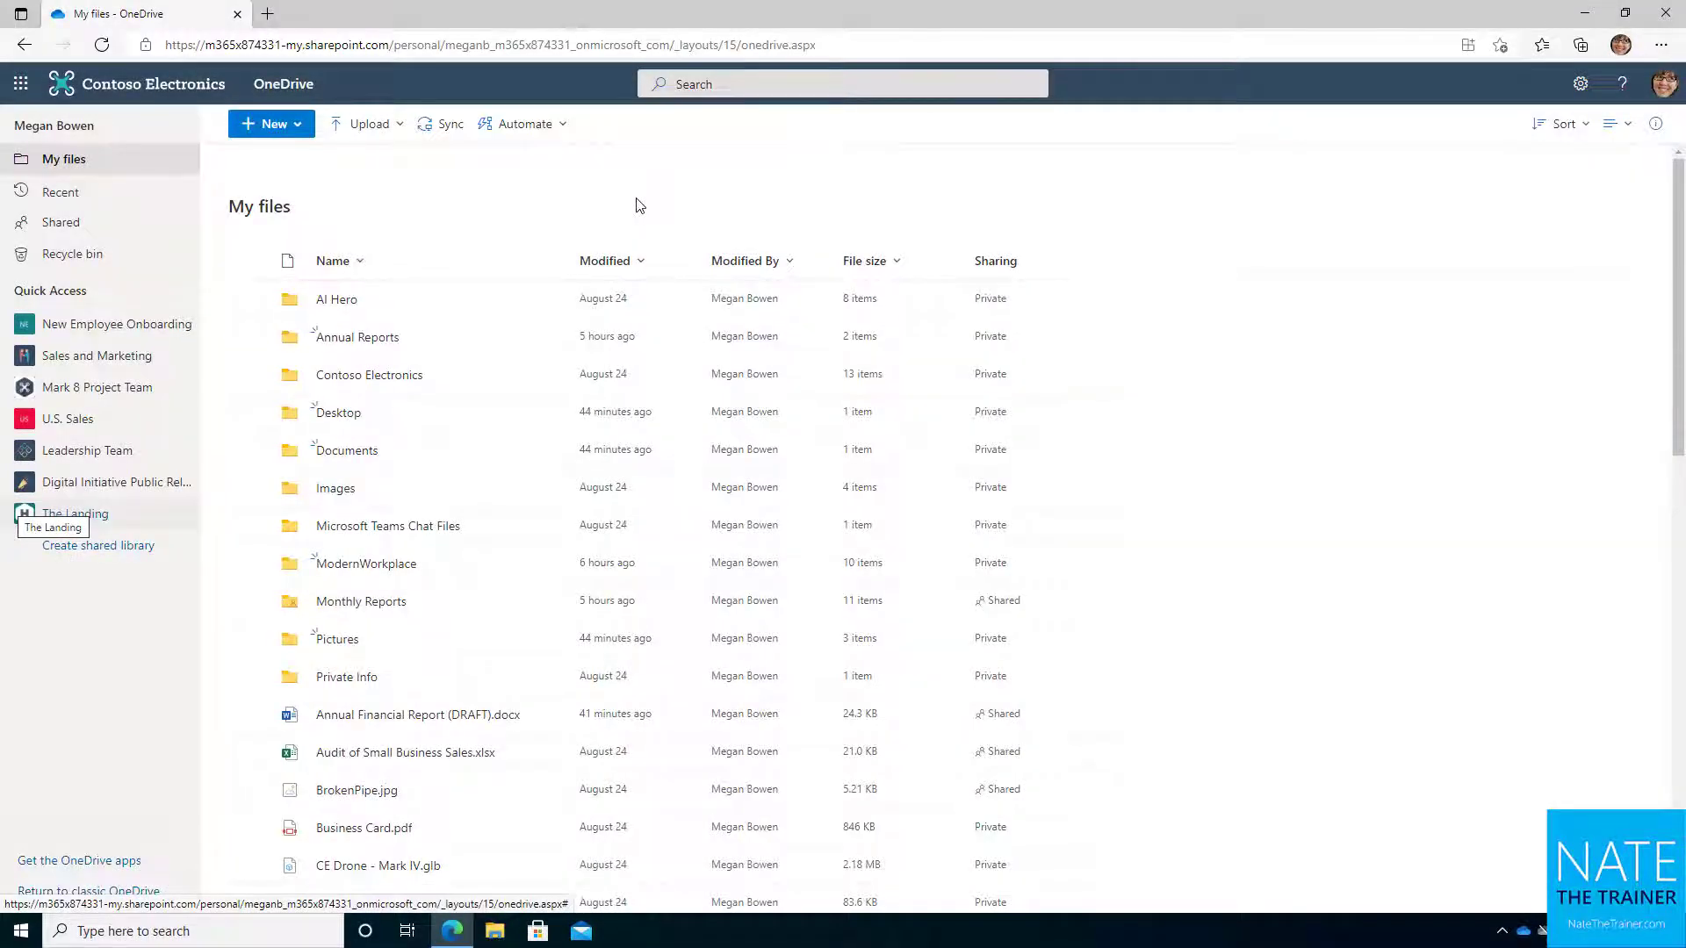
Delete Annual Financial Report (DRAFT) from the OneDrive - Contoso folder in File Explorer
left_click(497, 932)
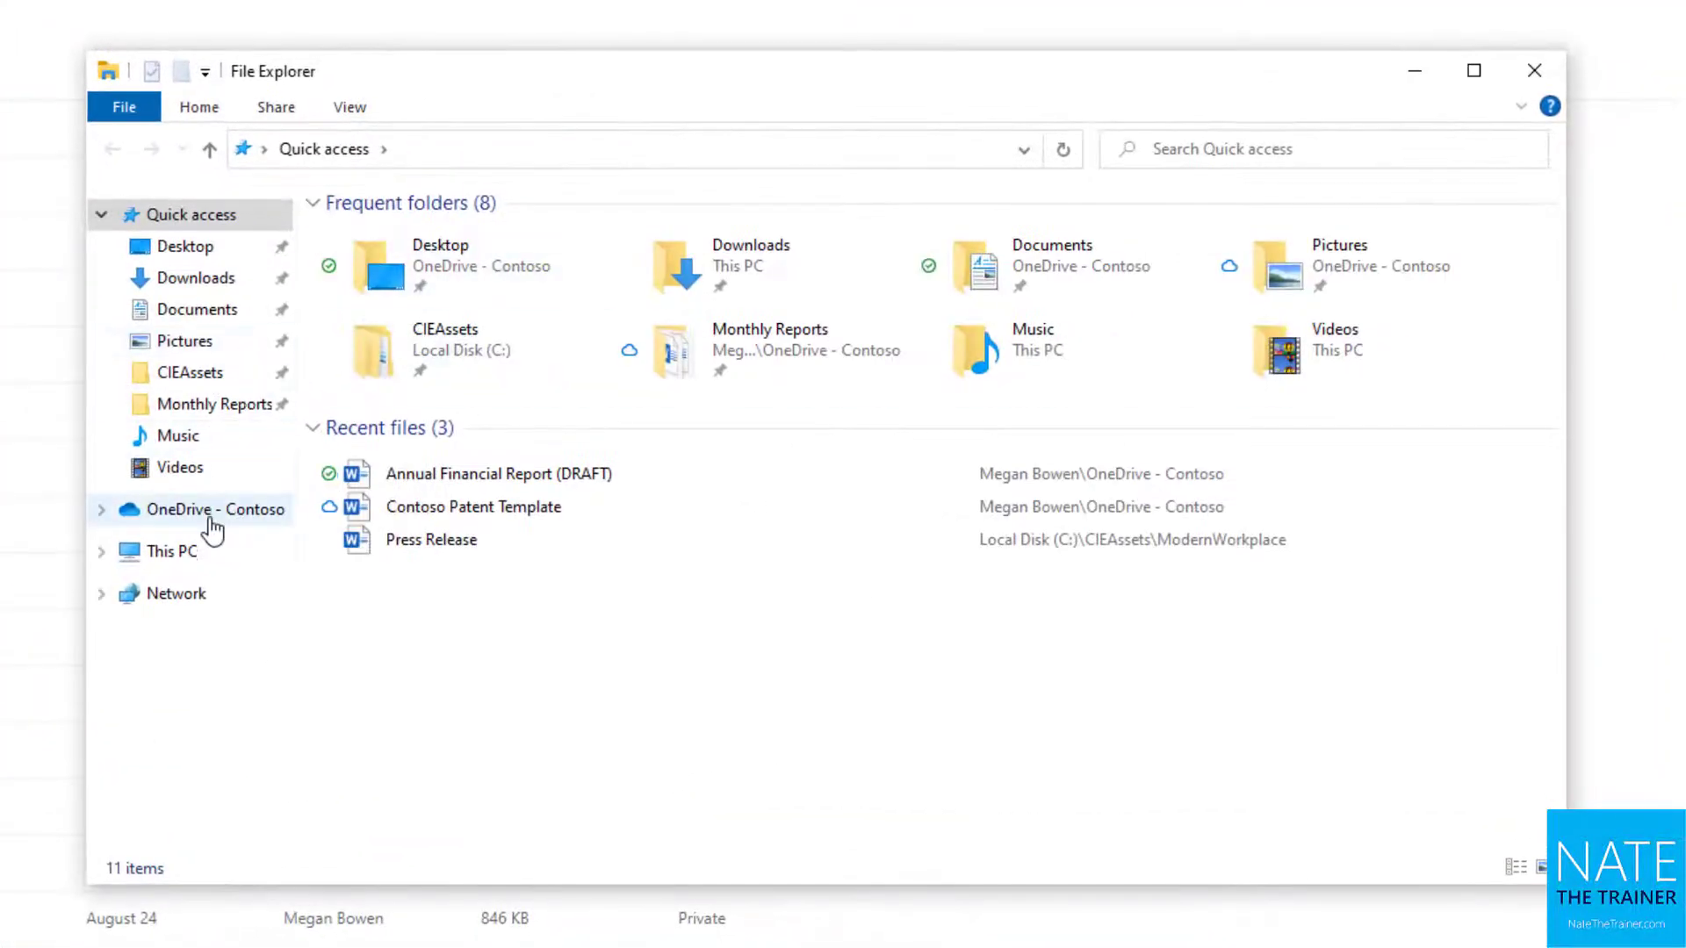
left_click(211, 520)
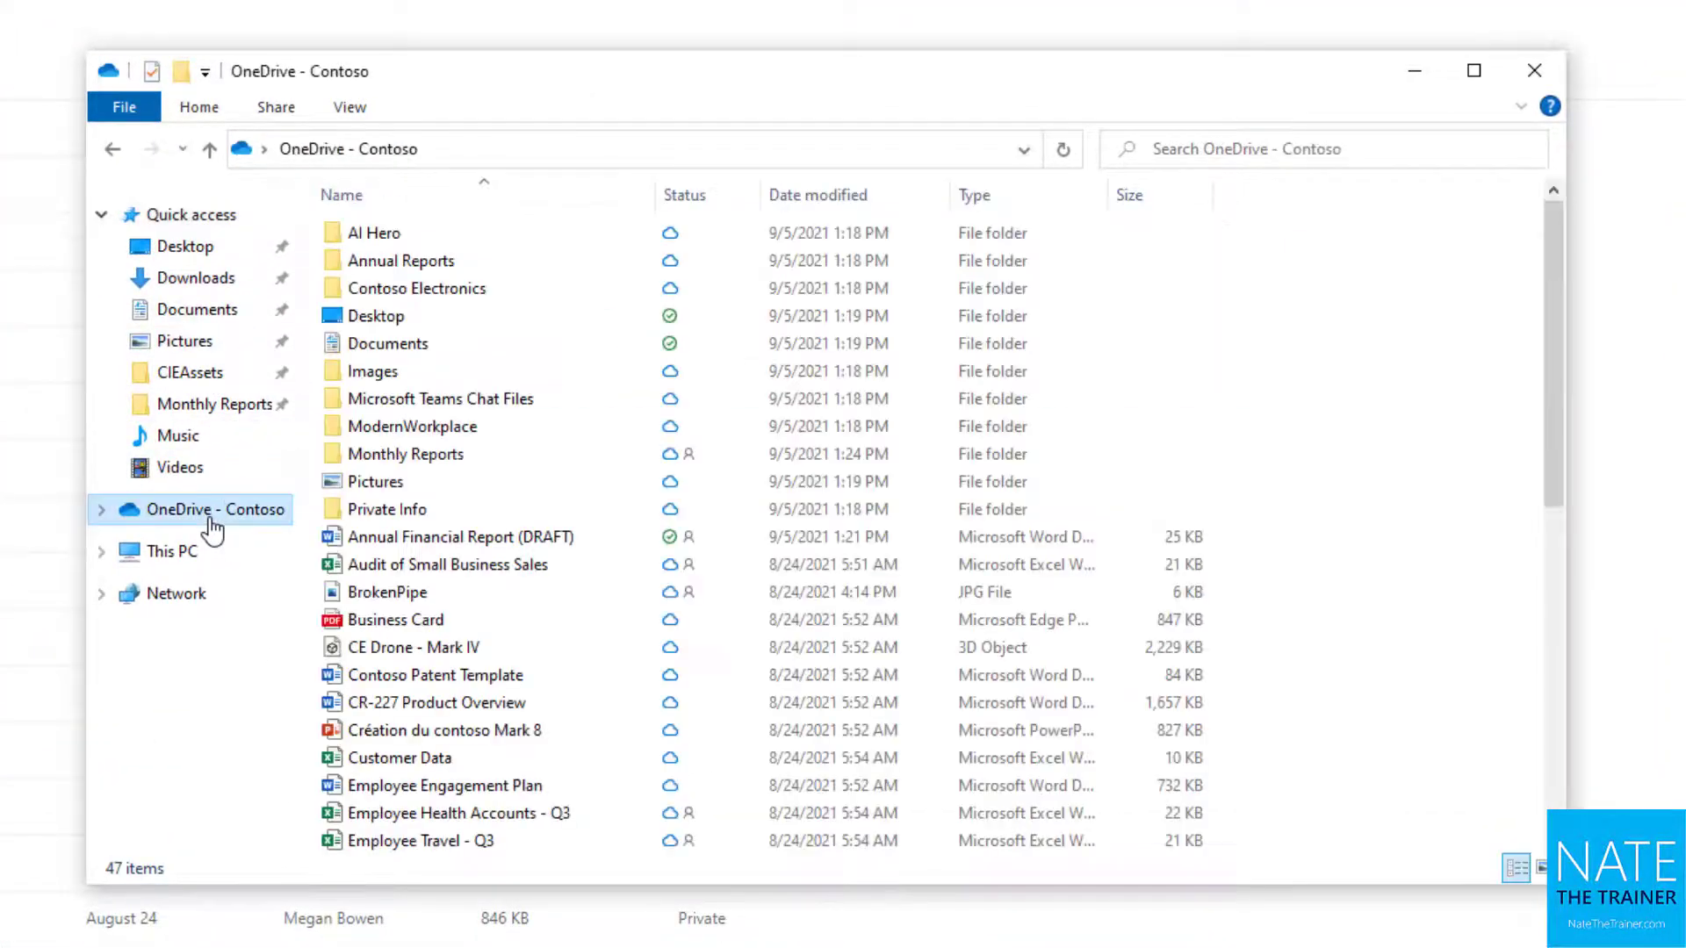
left_click(465, 541)
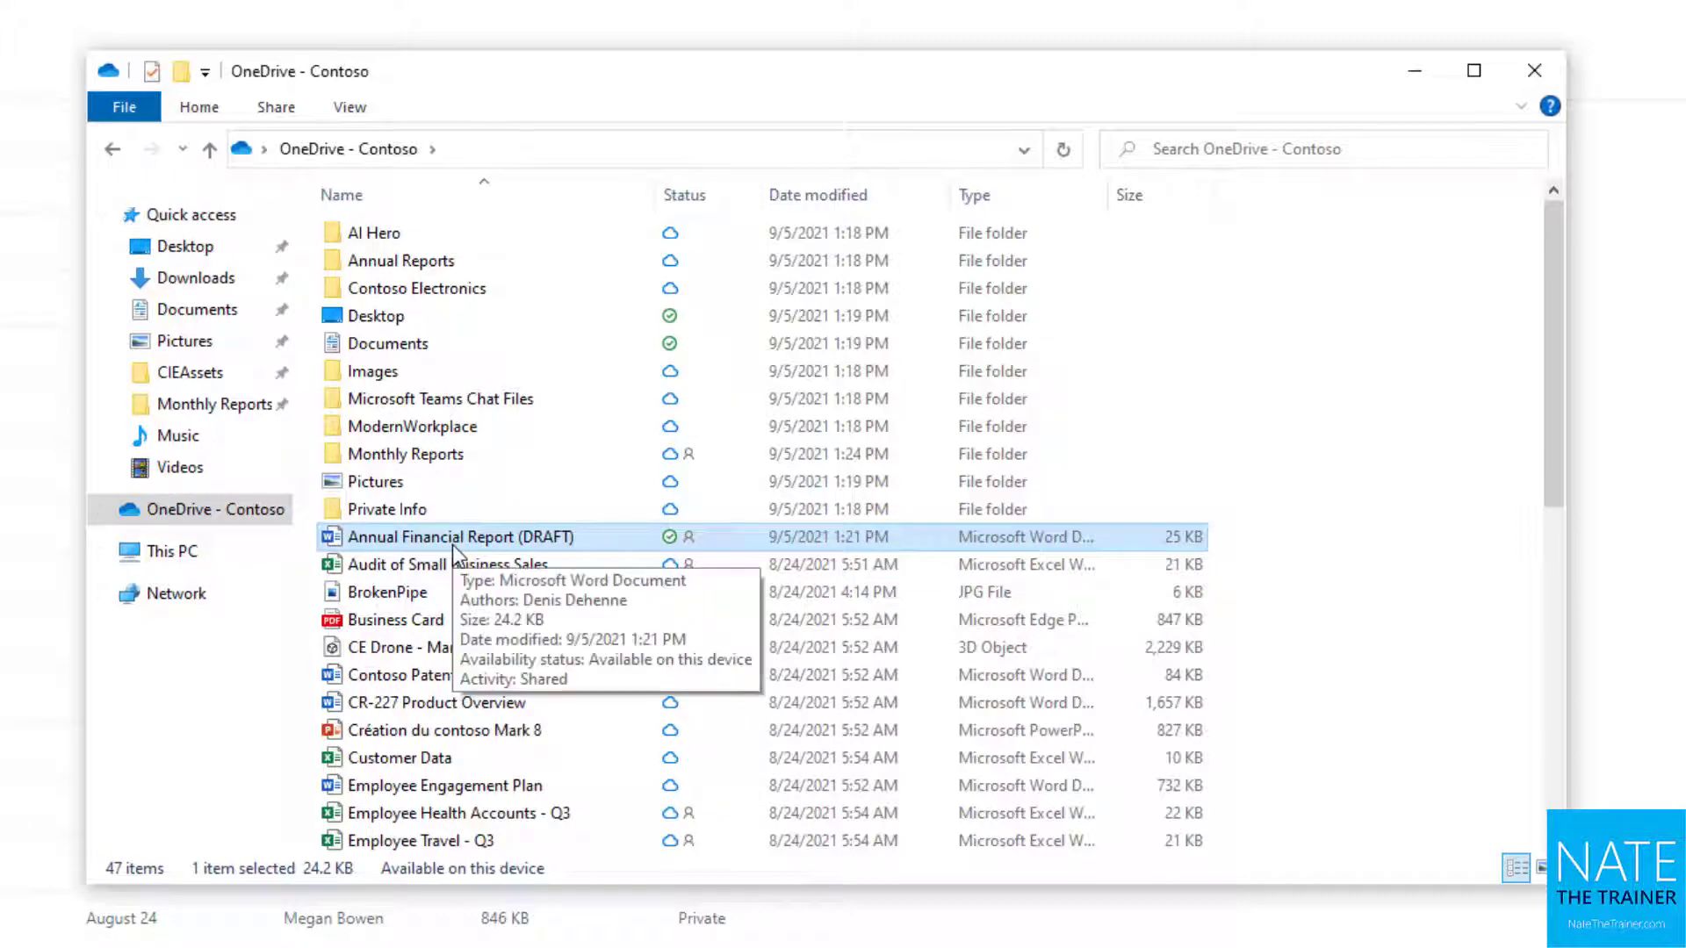
key("Delete")
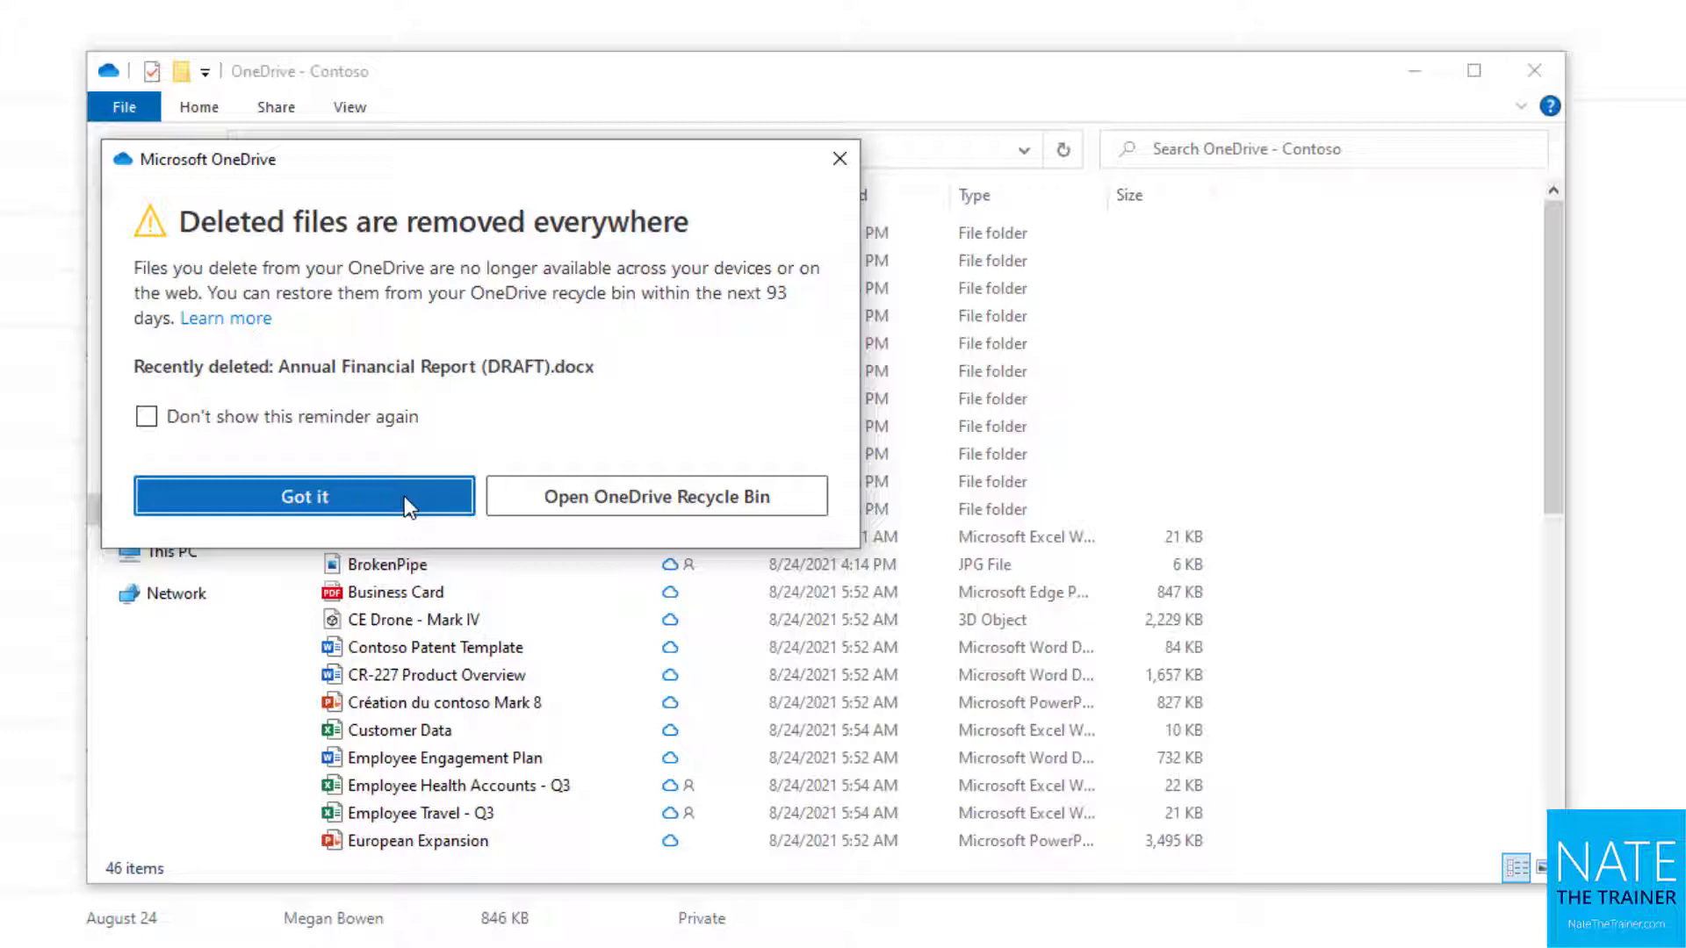
left_click(330, 506)
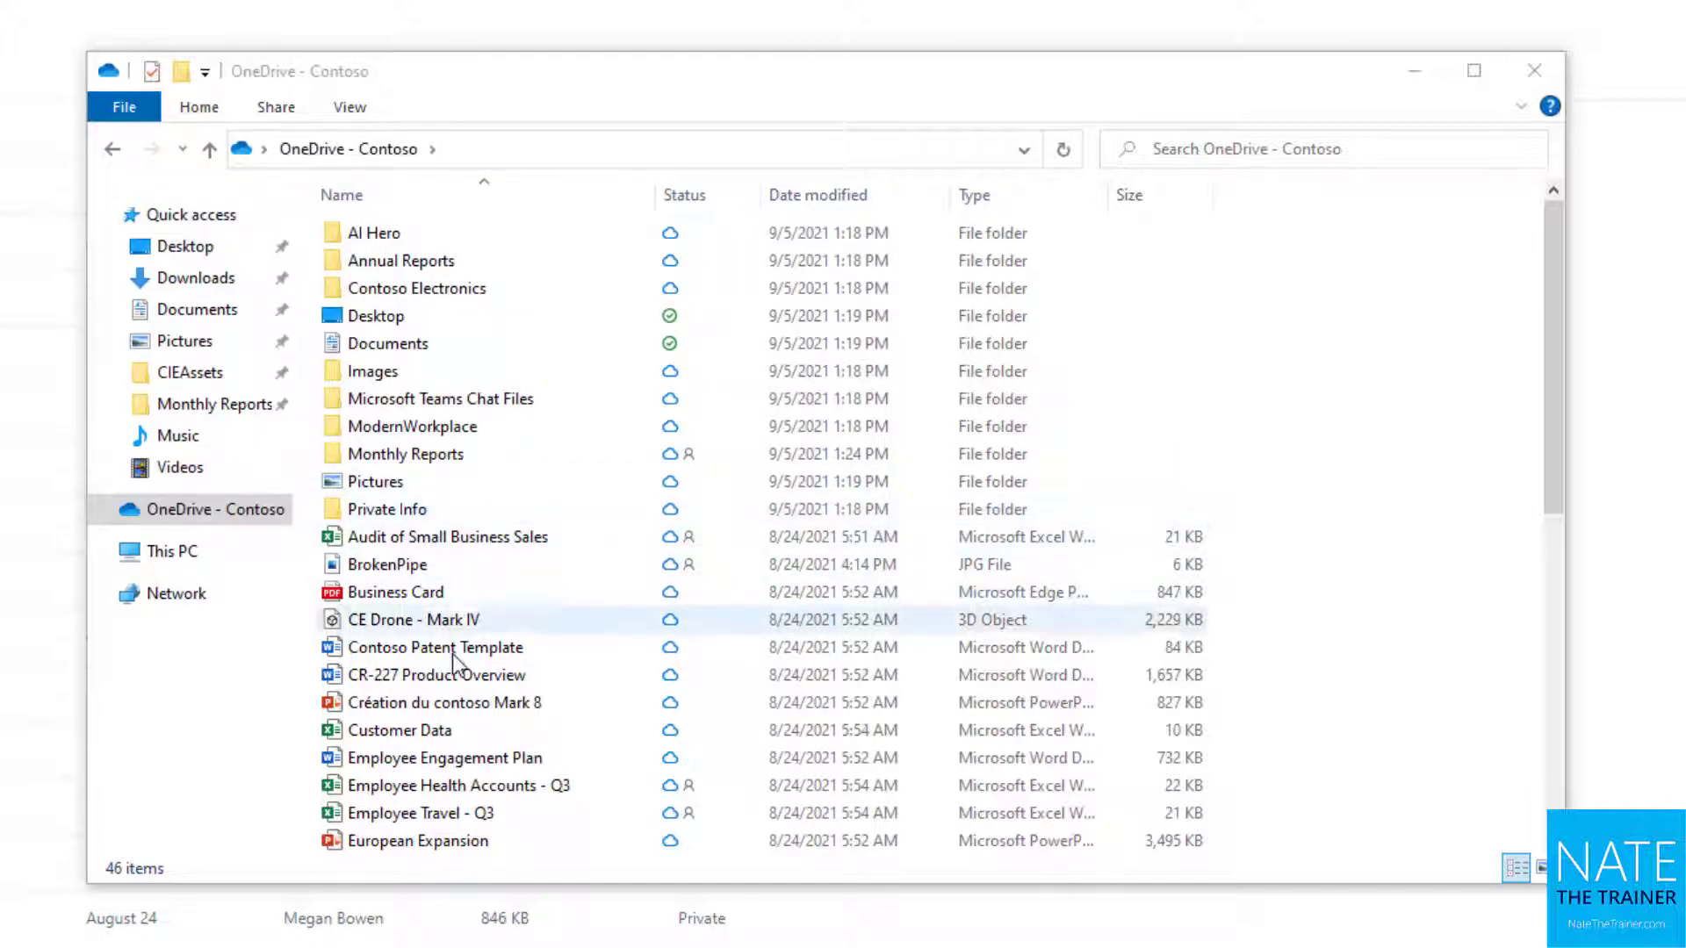
Delete Business Card from the same folder, confirming its removal from the PC
left_click(420, 595)
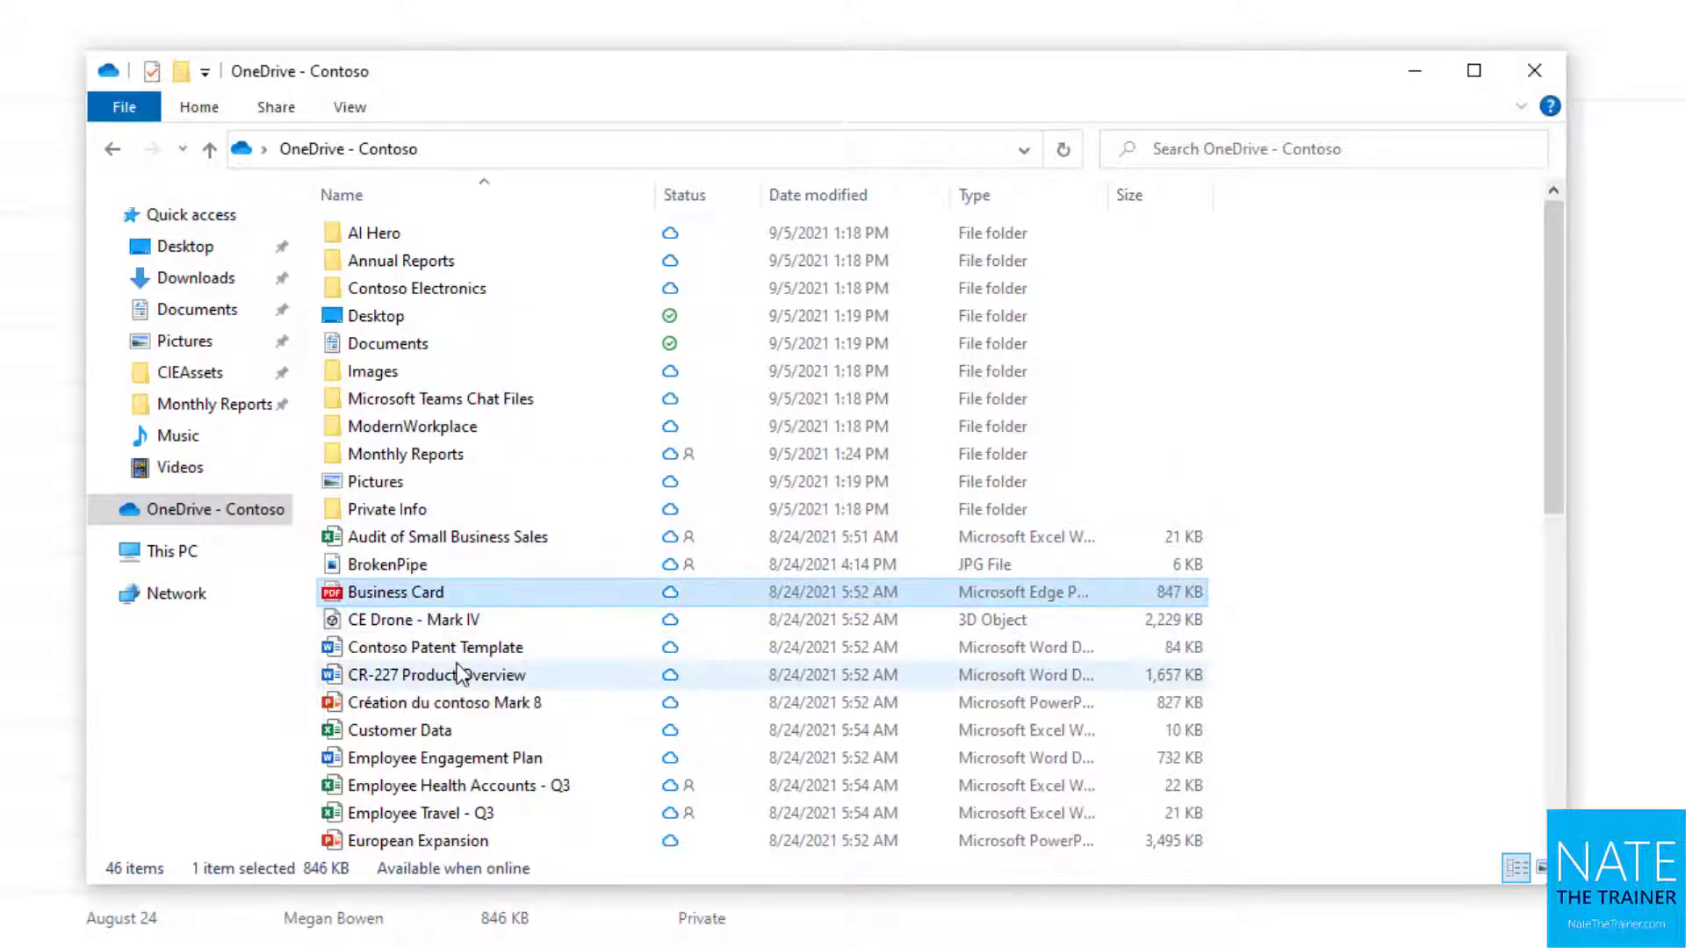
key("Delete")
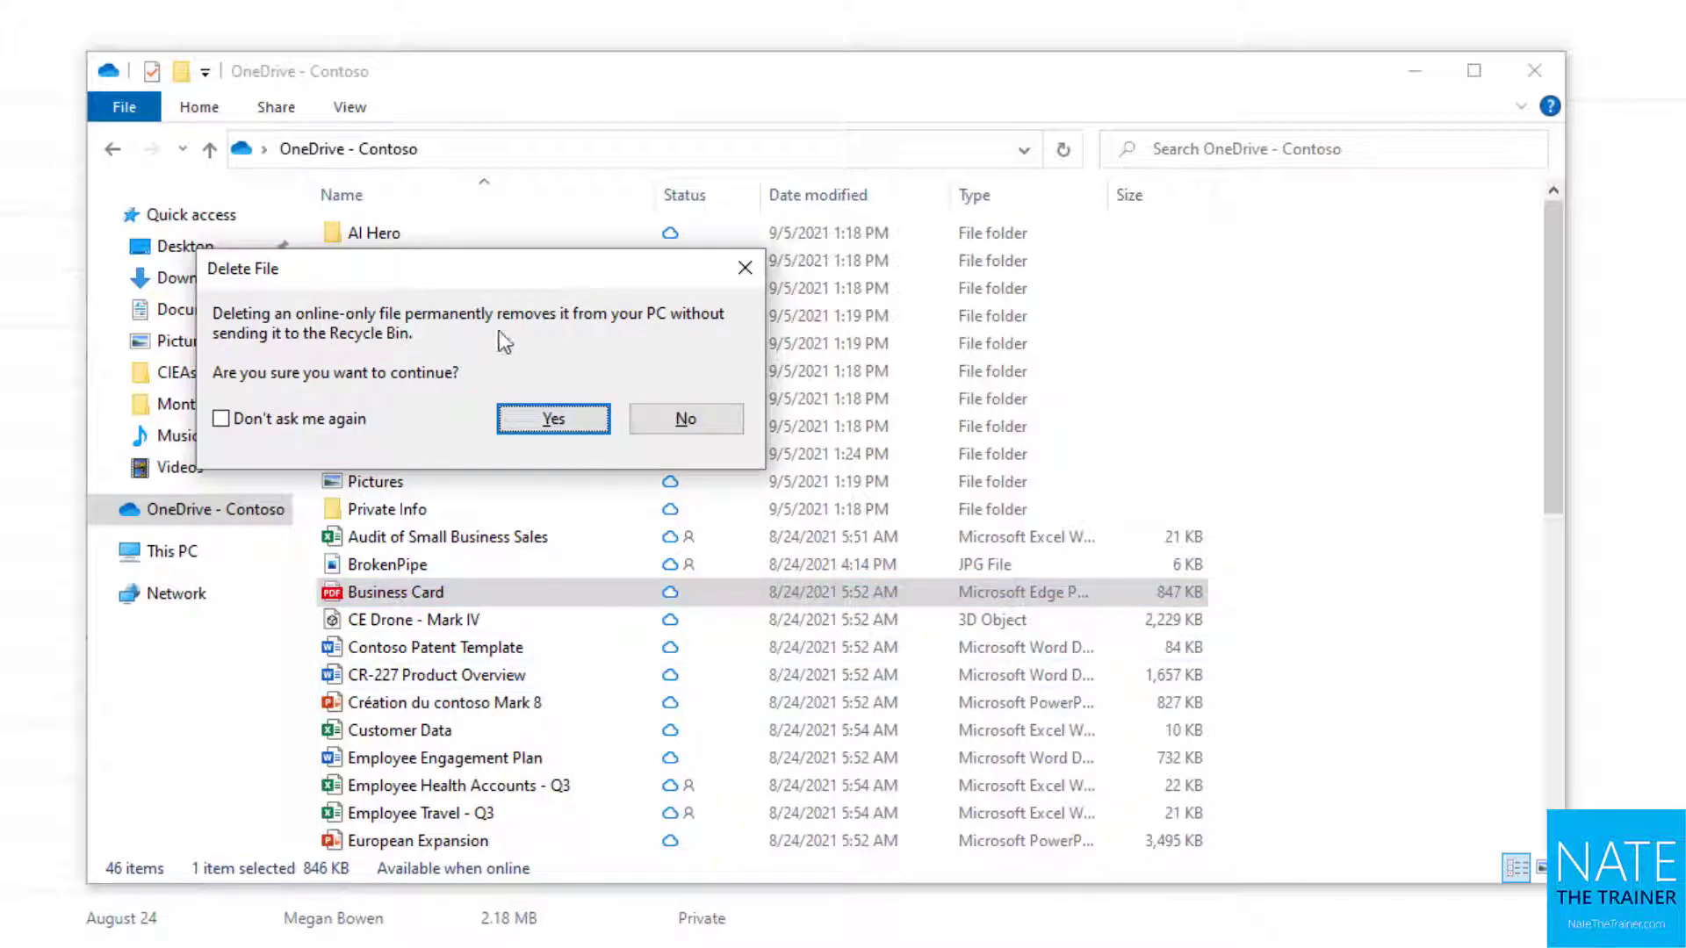
left_click(581, 431)
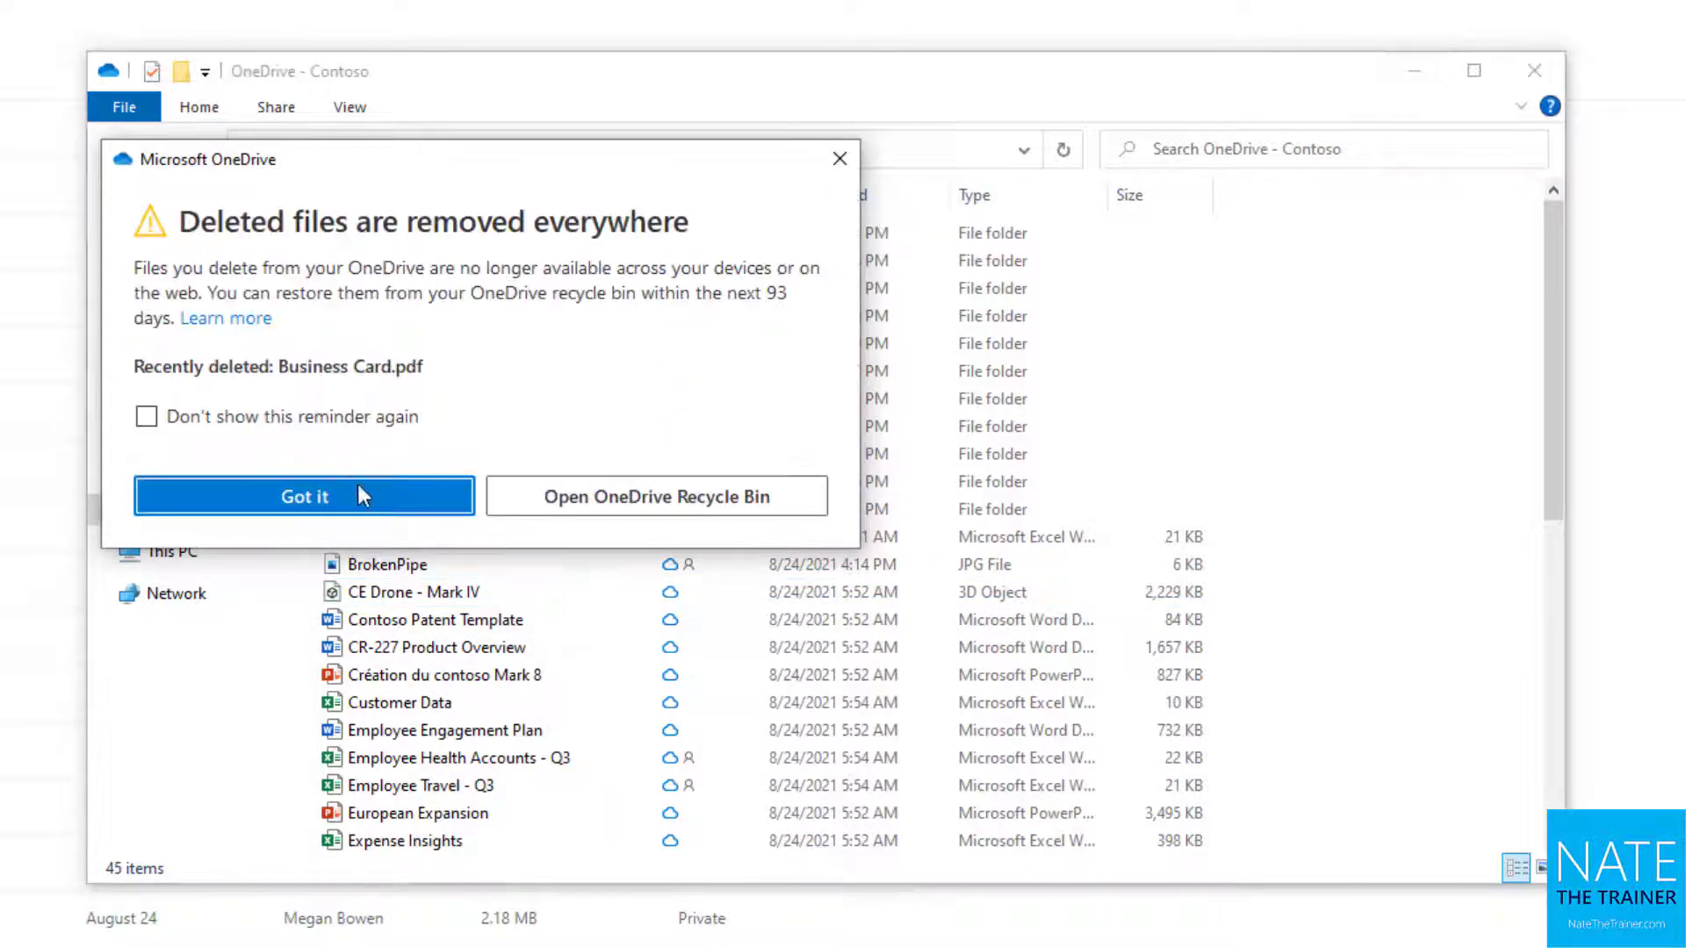
left_click(350, 497)
Close File Explorer and open the refreshed OneDrive web Recycle bin
left_click(1534, 70)
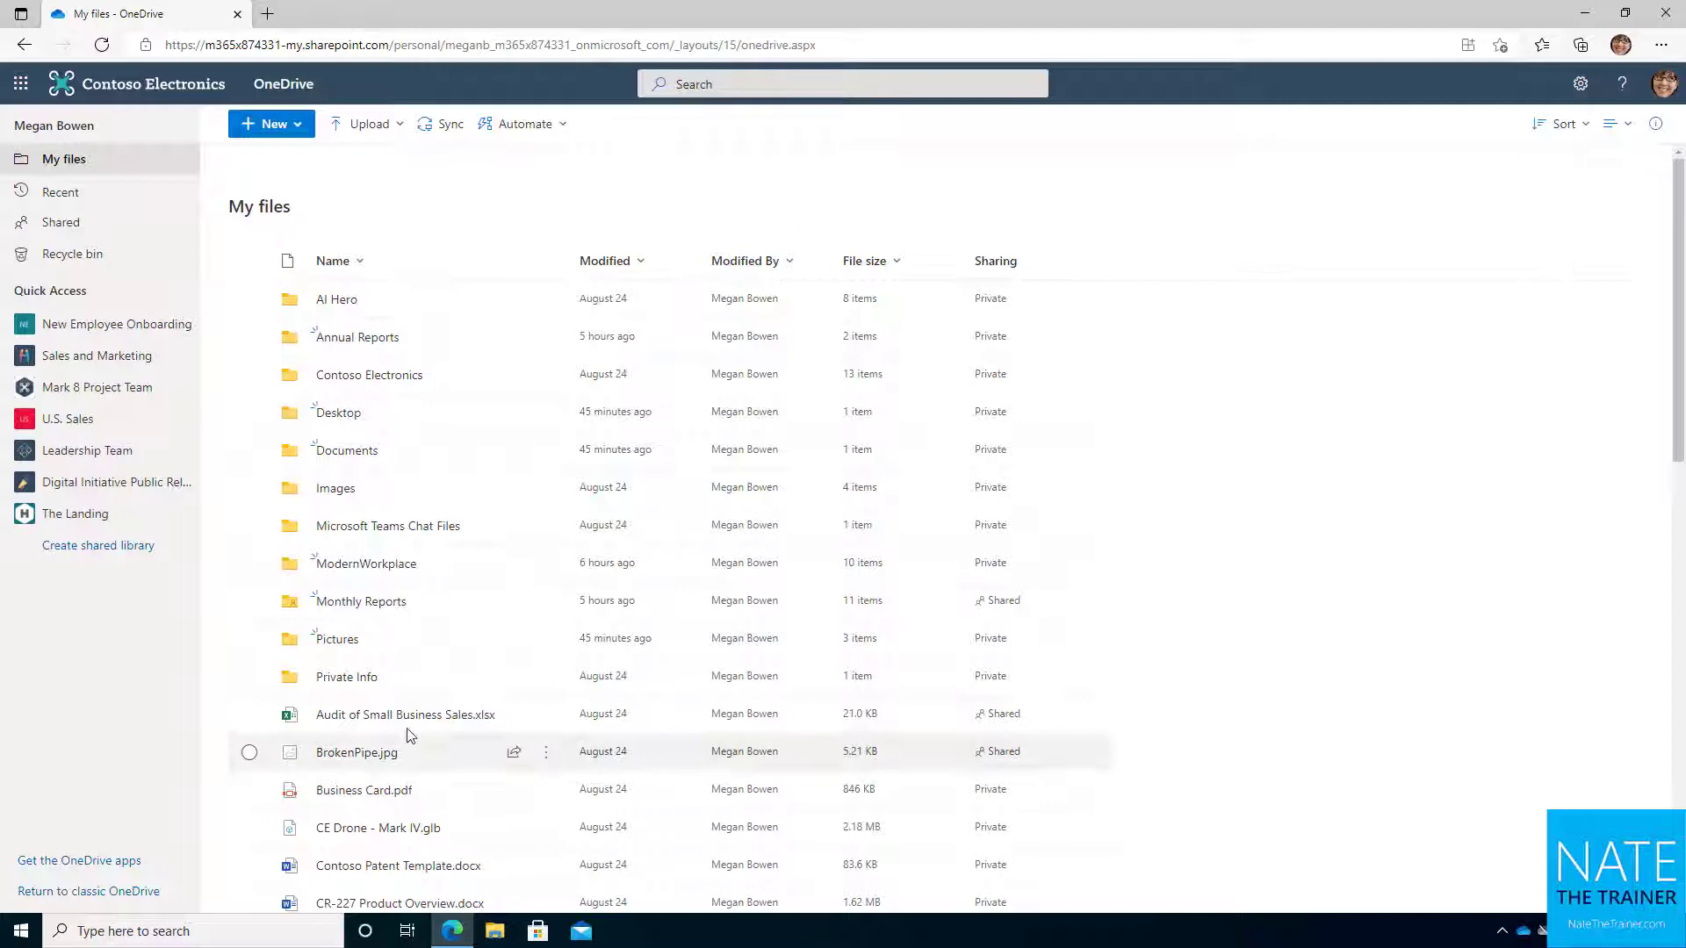
scroll(382, 720, "down", 1)
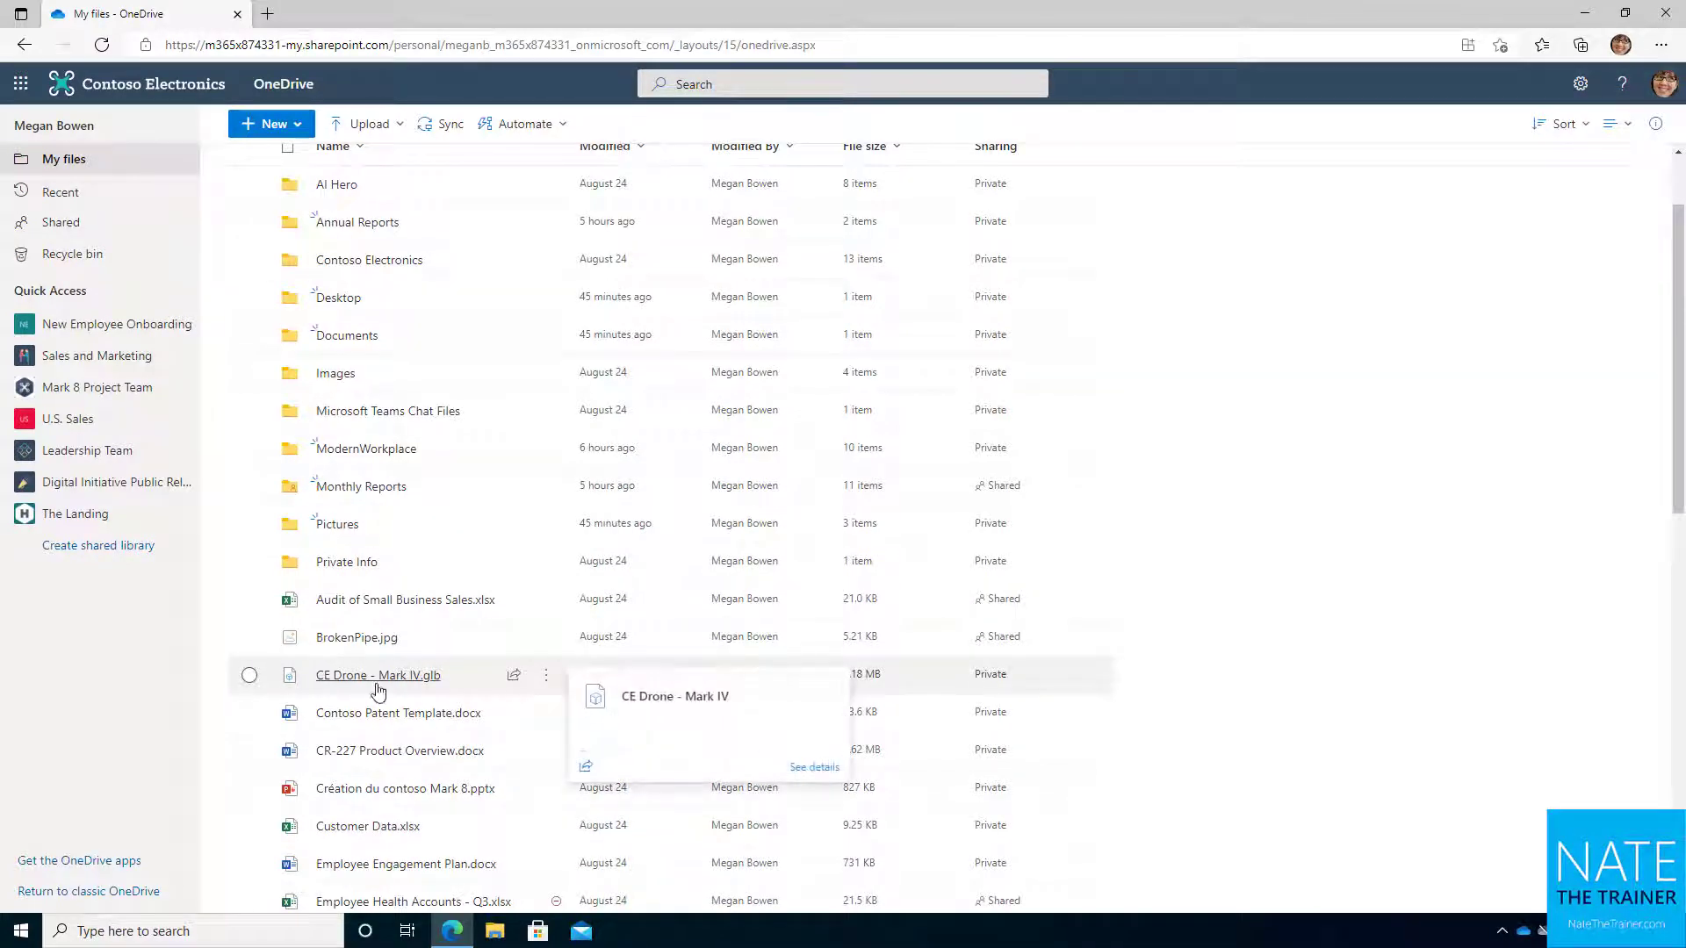
scroll(380, 692, "up", 1)
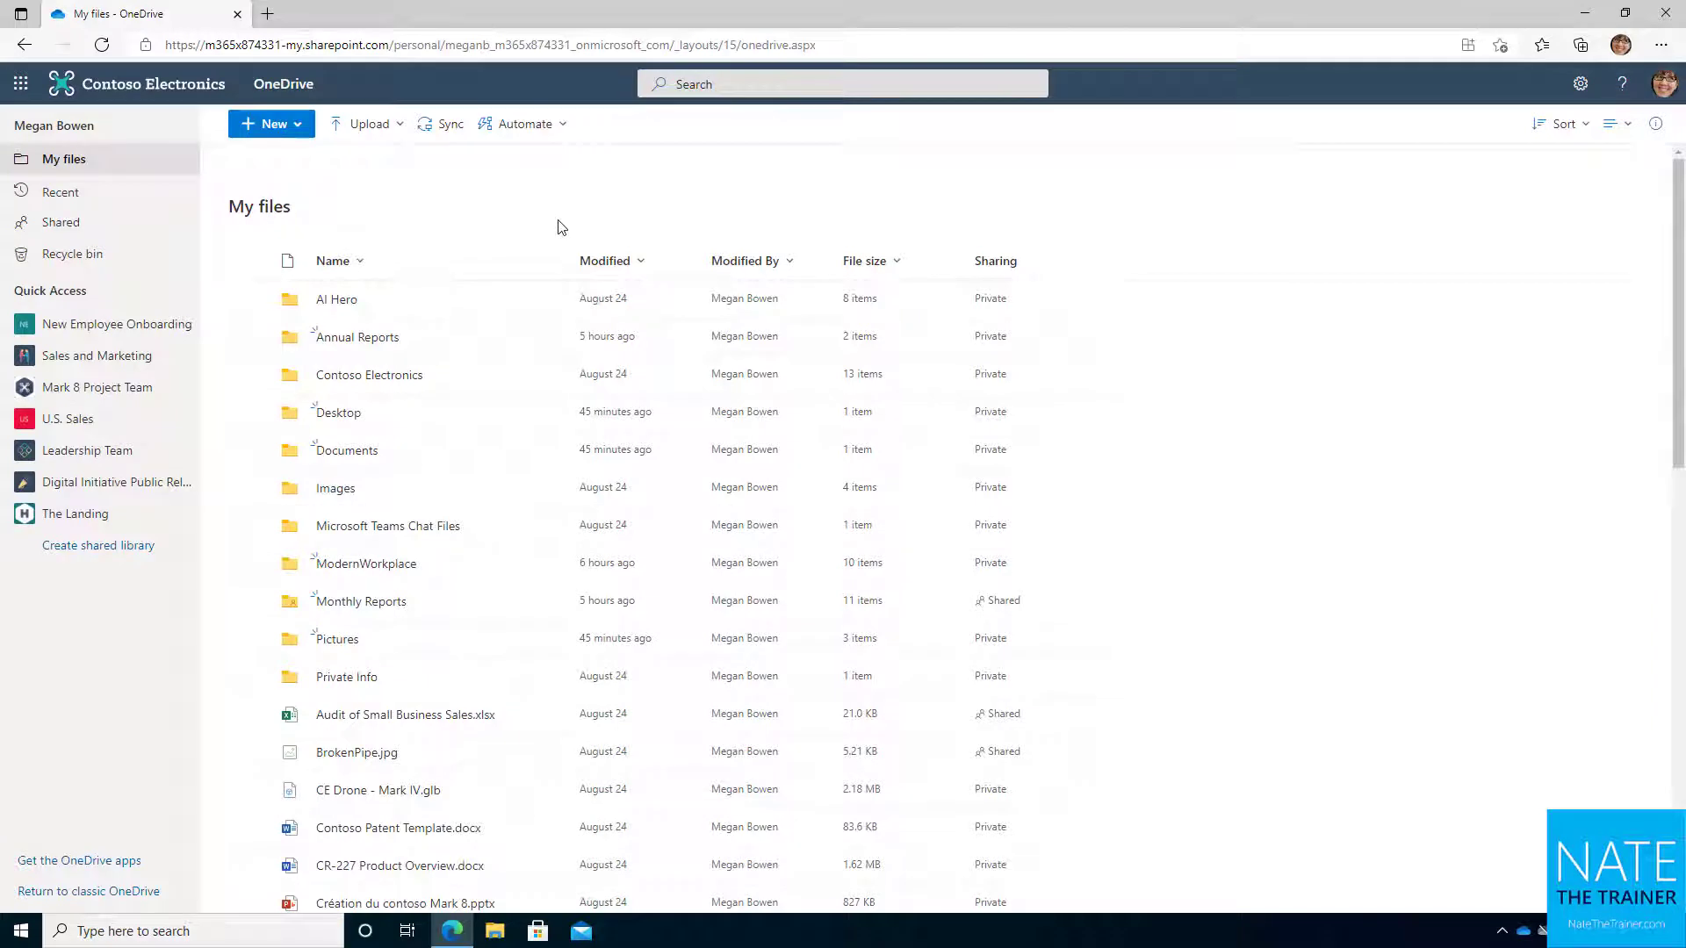
left_click(79, 260)
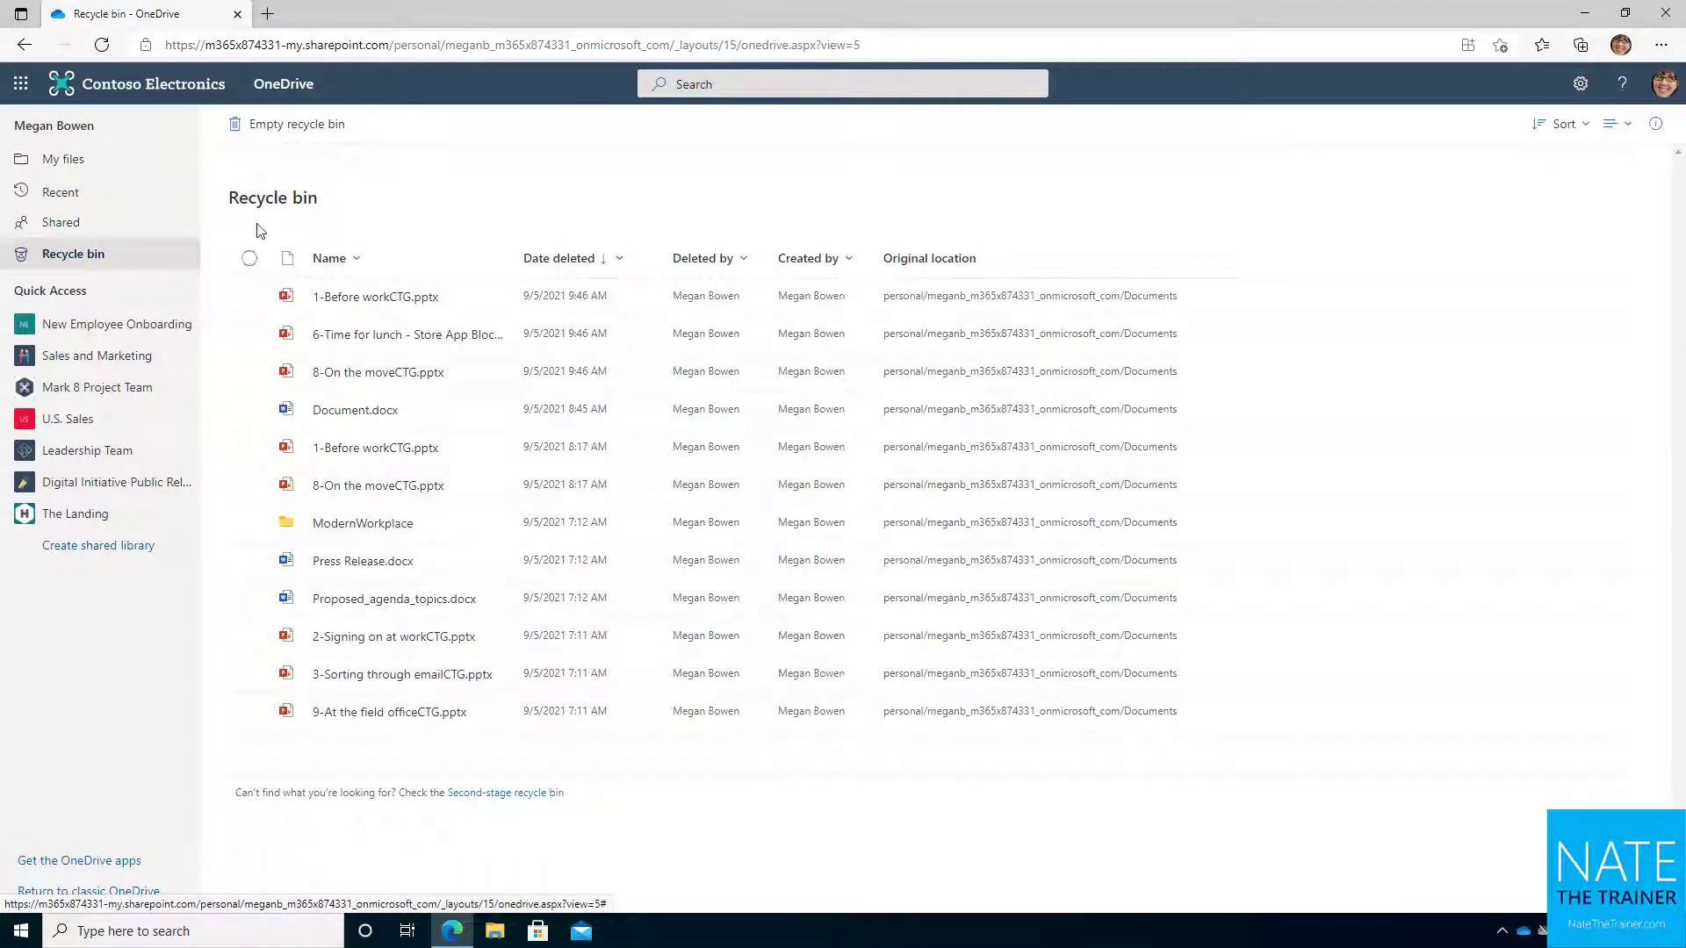
left_click(104, 48)
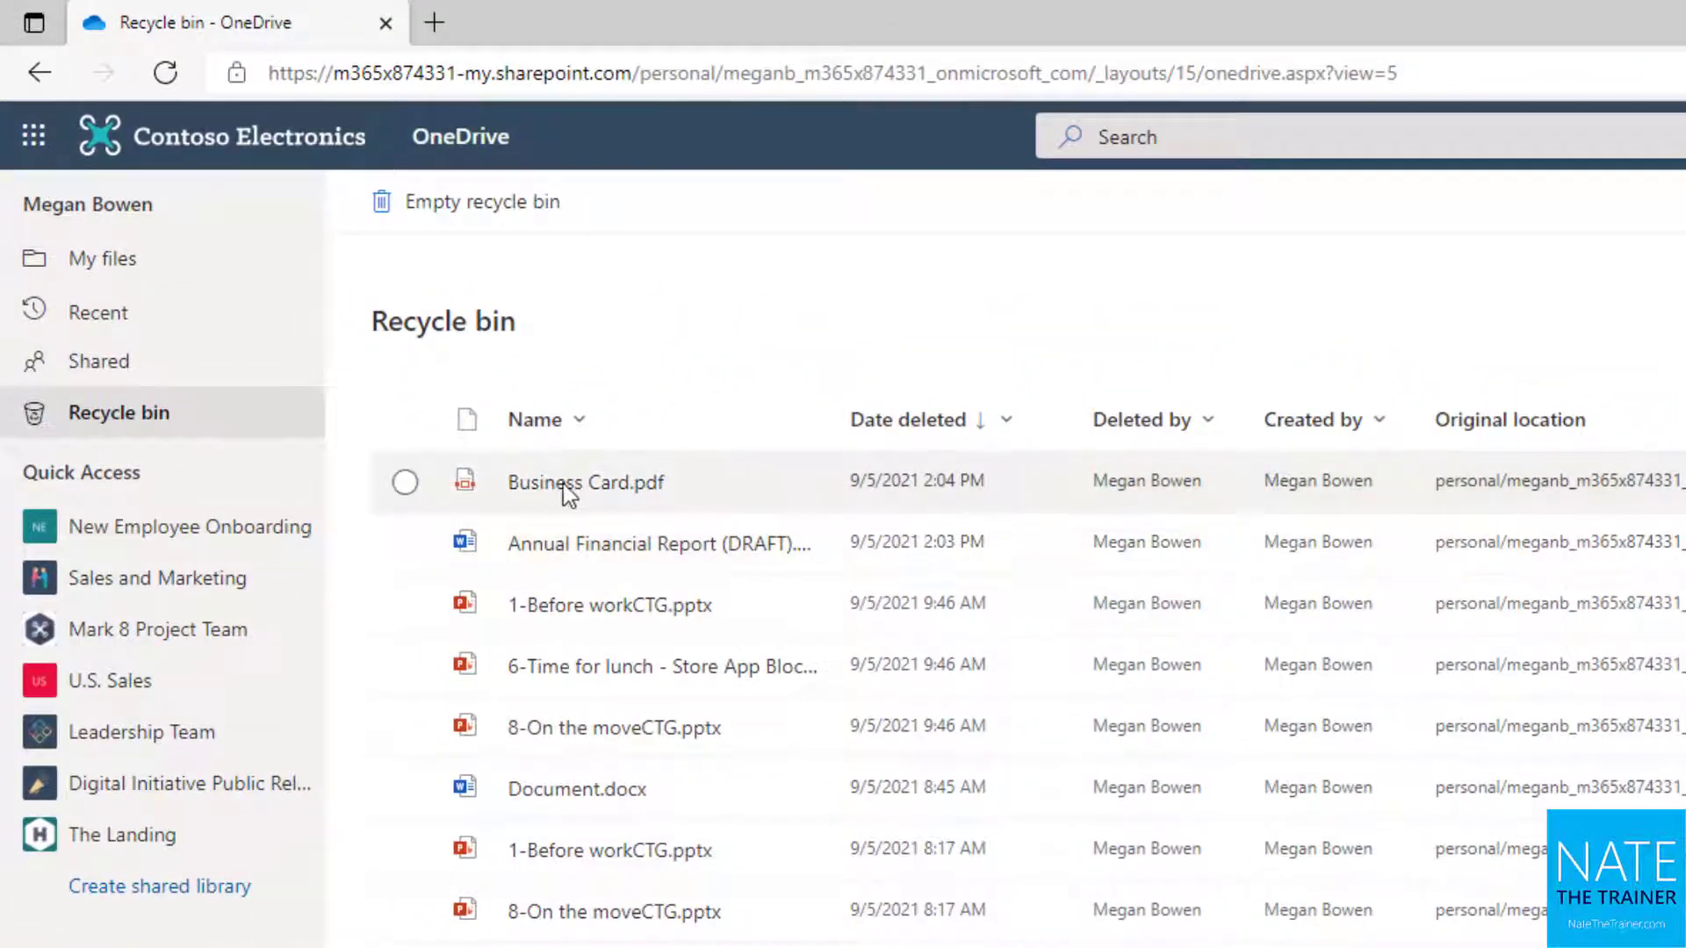
Restore Business Card.pdf and Annual Financial Report (DRAFT) from the Recycle bin
left_click(408, 487)
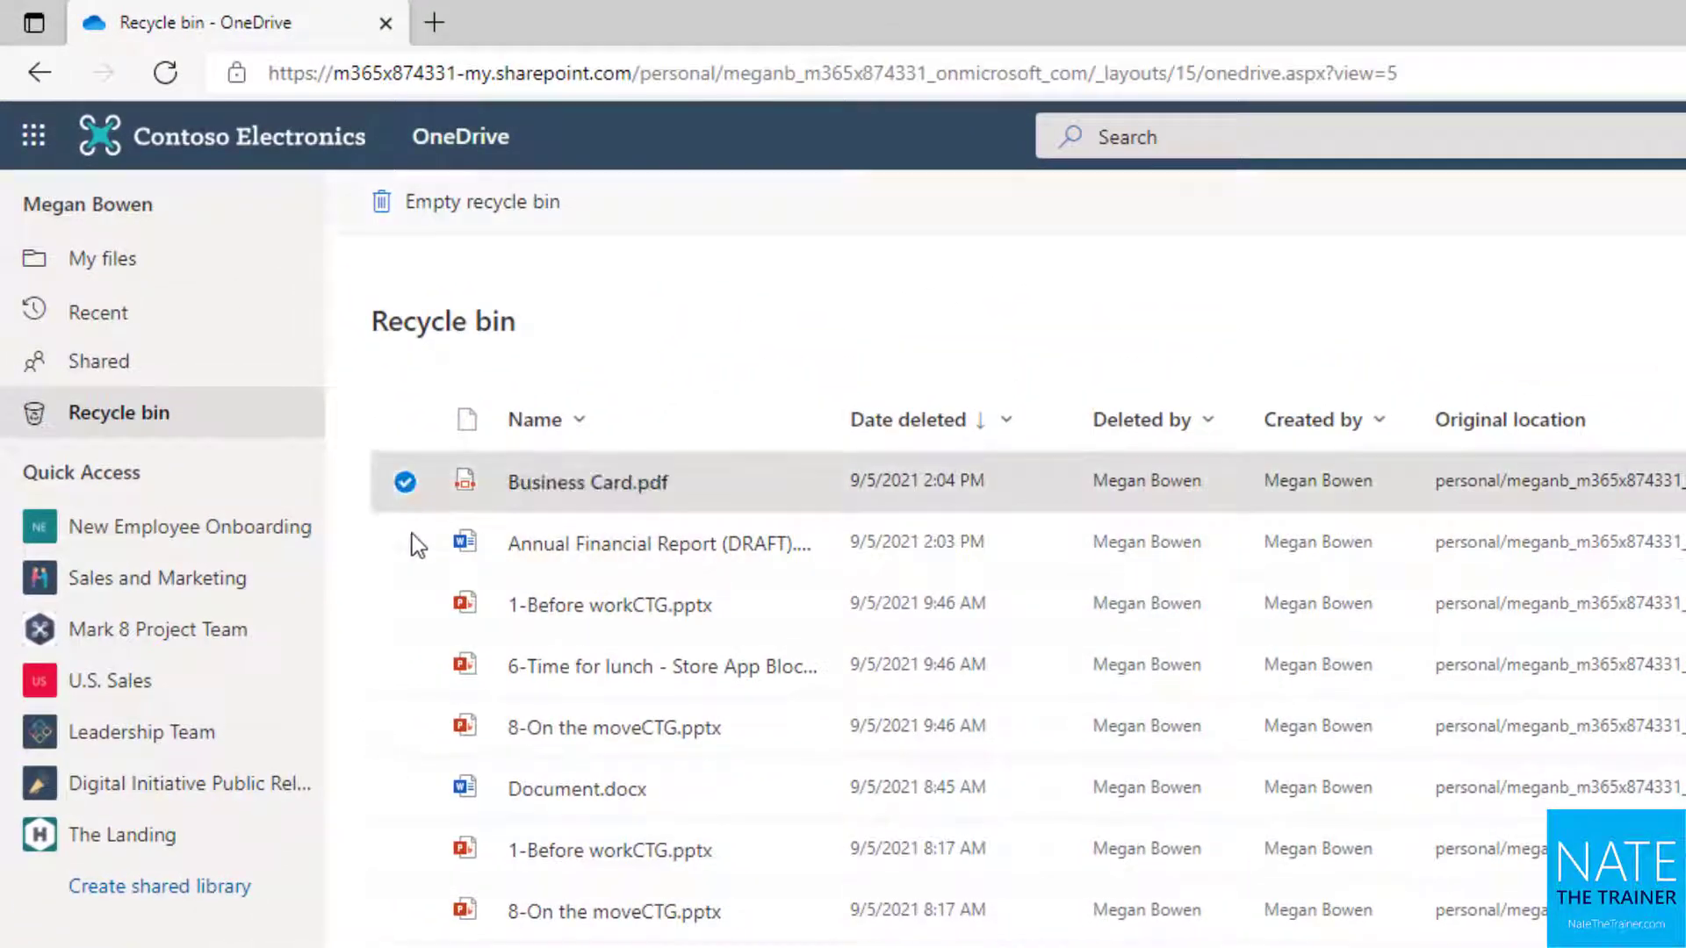
left_click(410, 544)
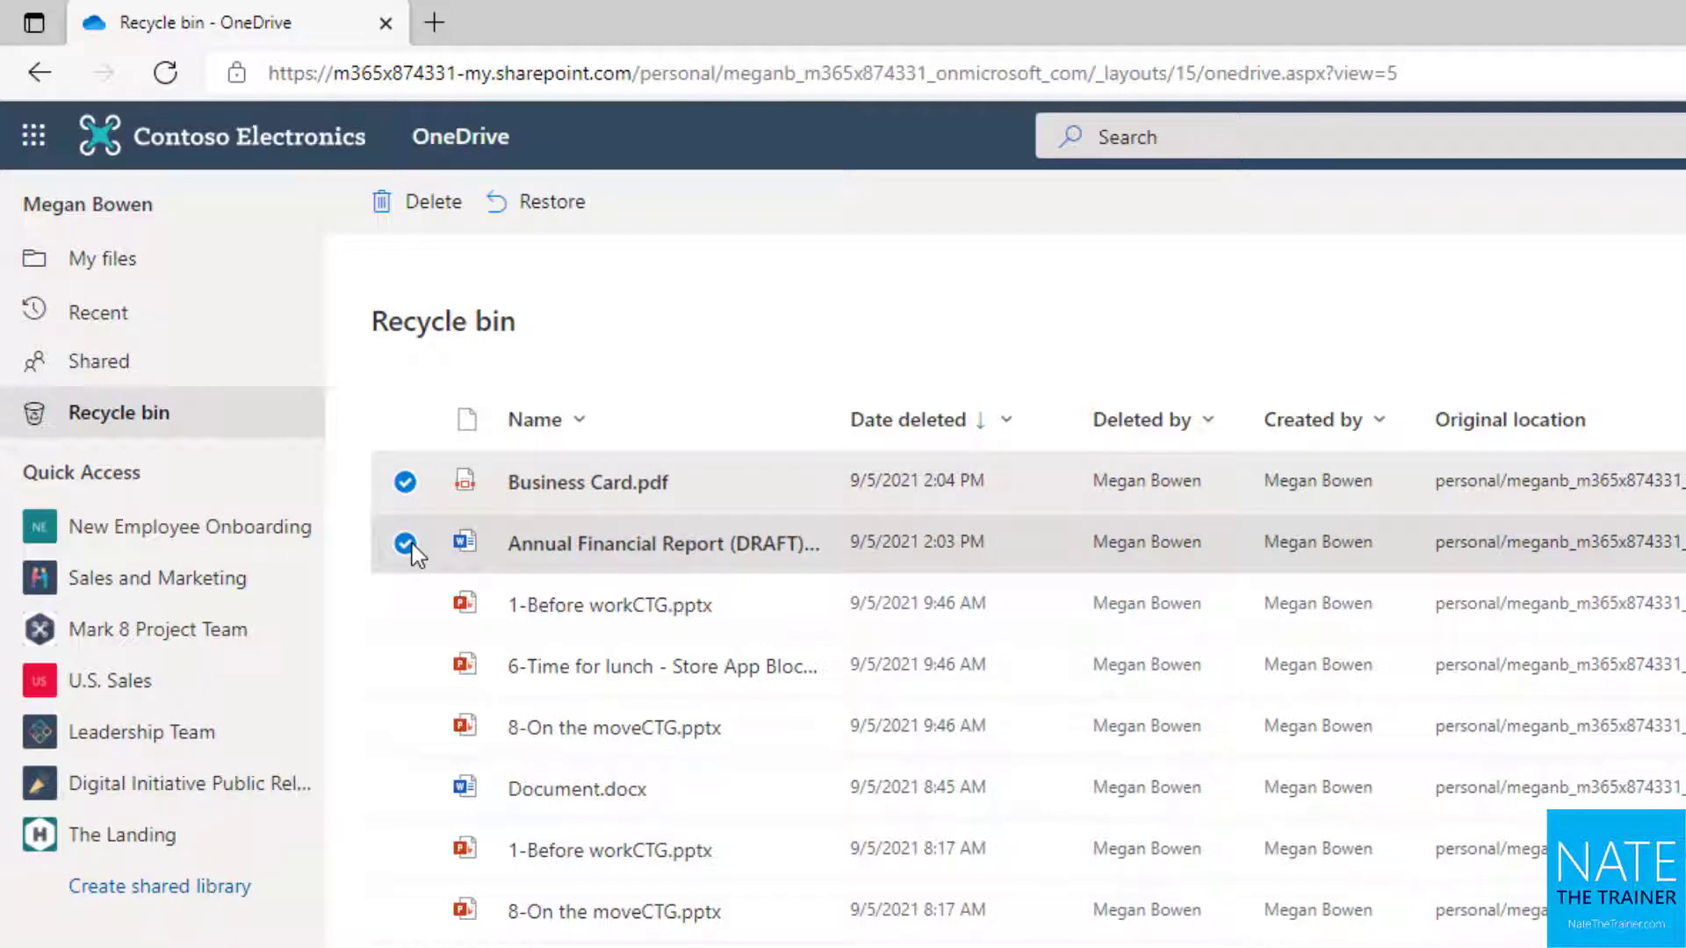
left_click(535, 206)
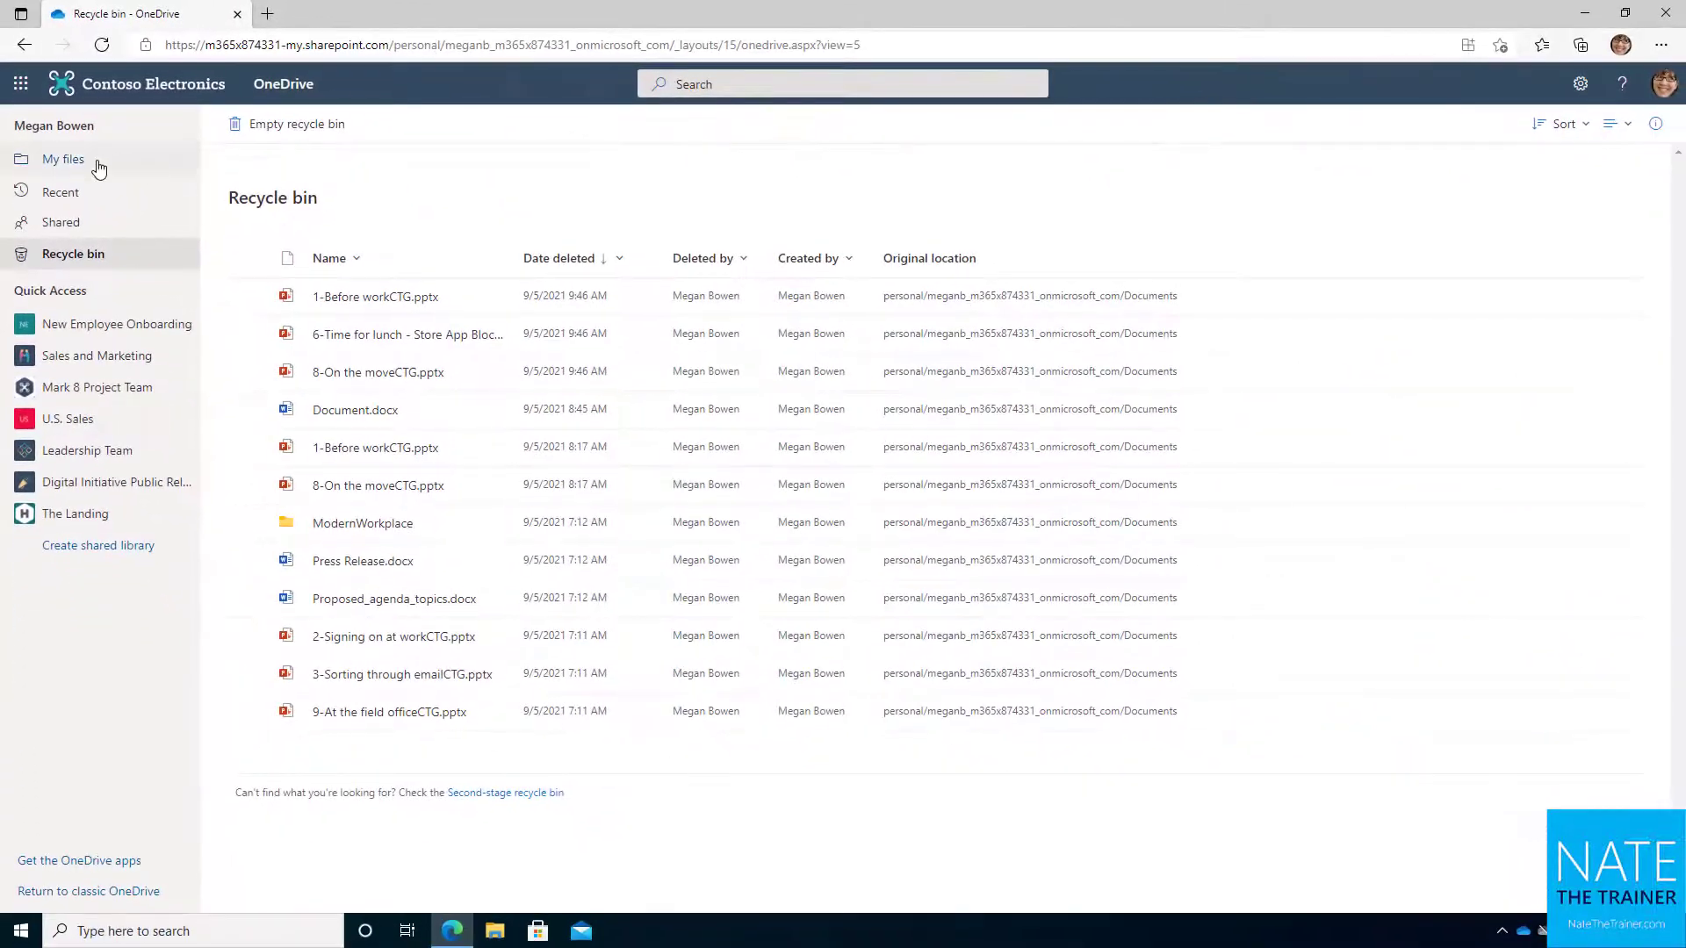
Verify OneDrive - Contoso in File Explorer lists both restored files again (47 items)
left_click(99, 165)
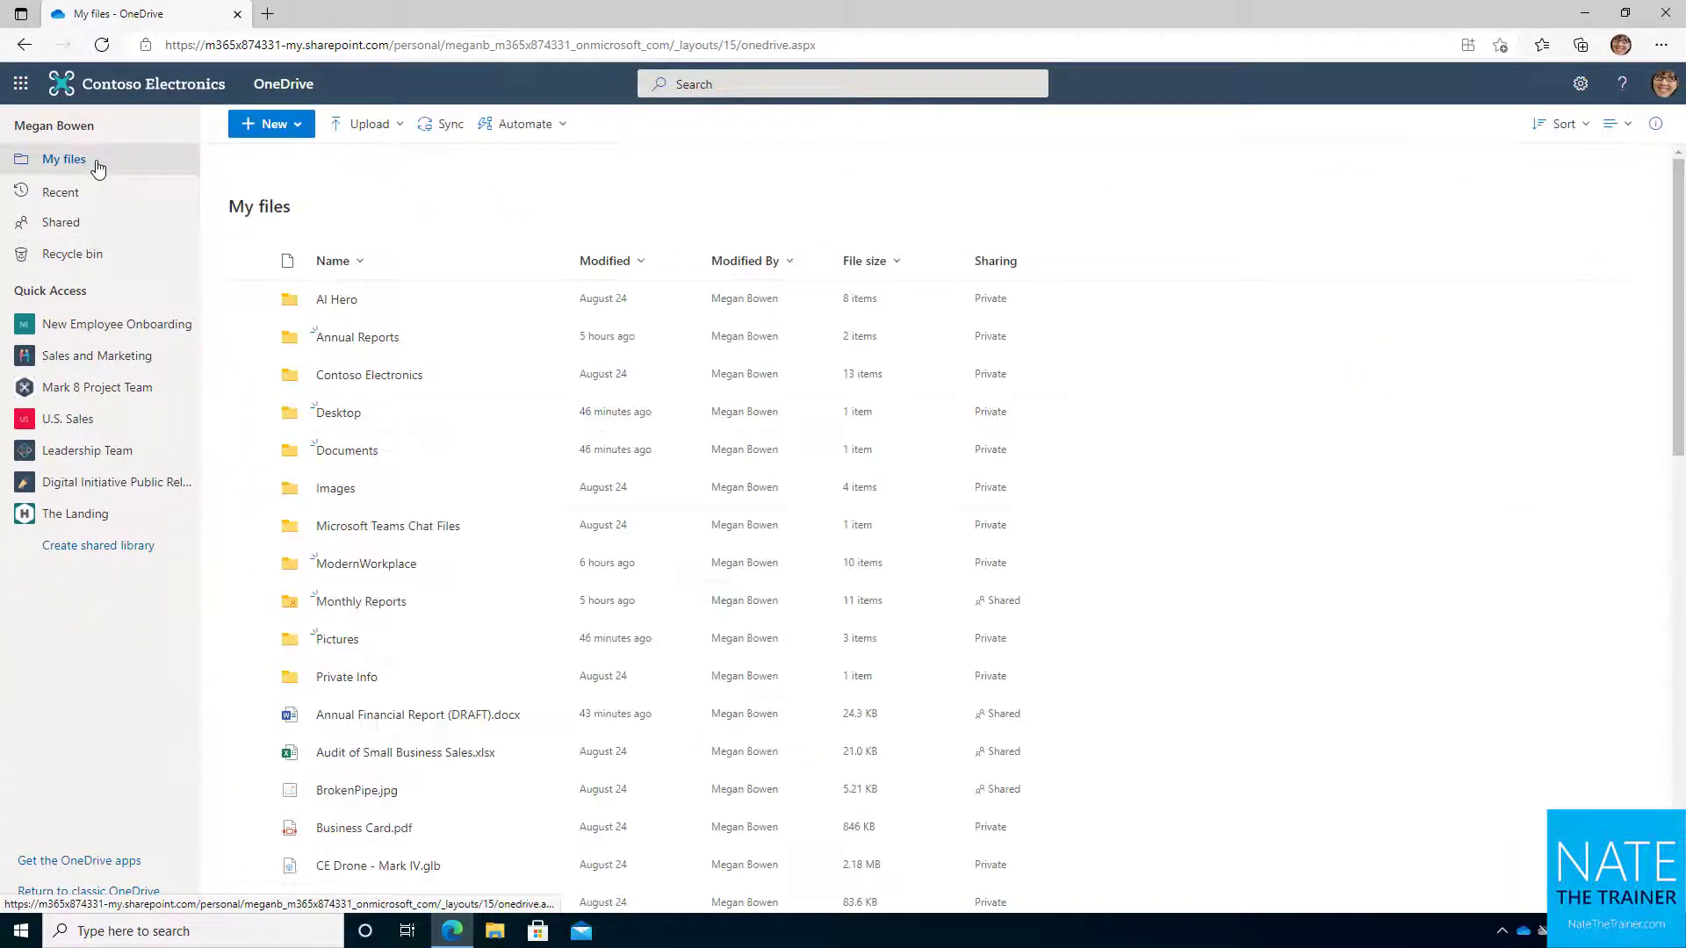
scroll(432, 614, "down", 2)
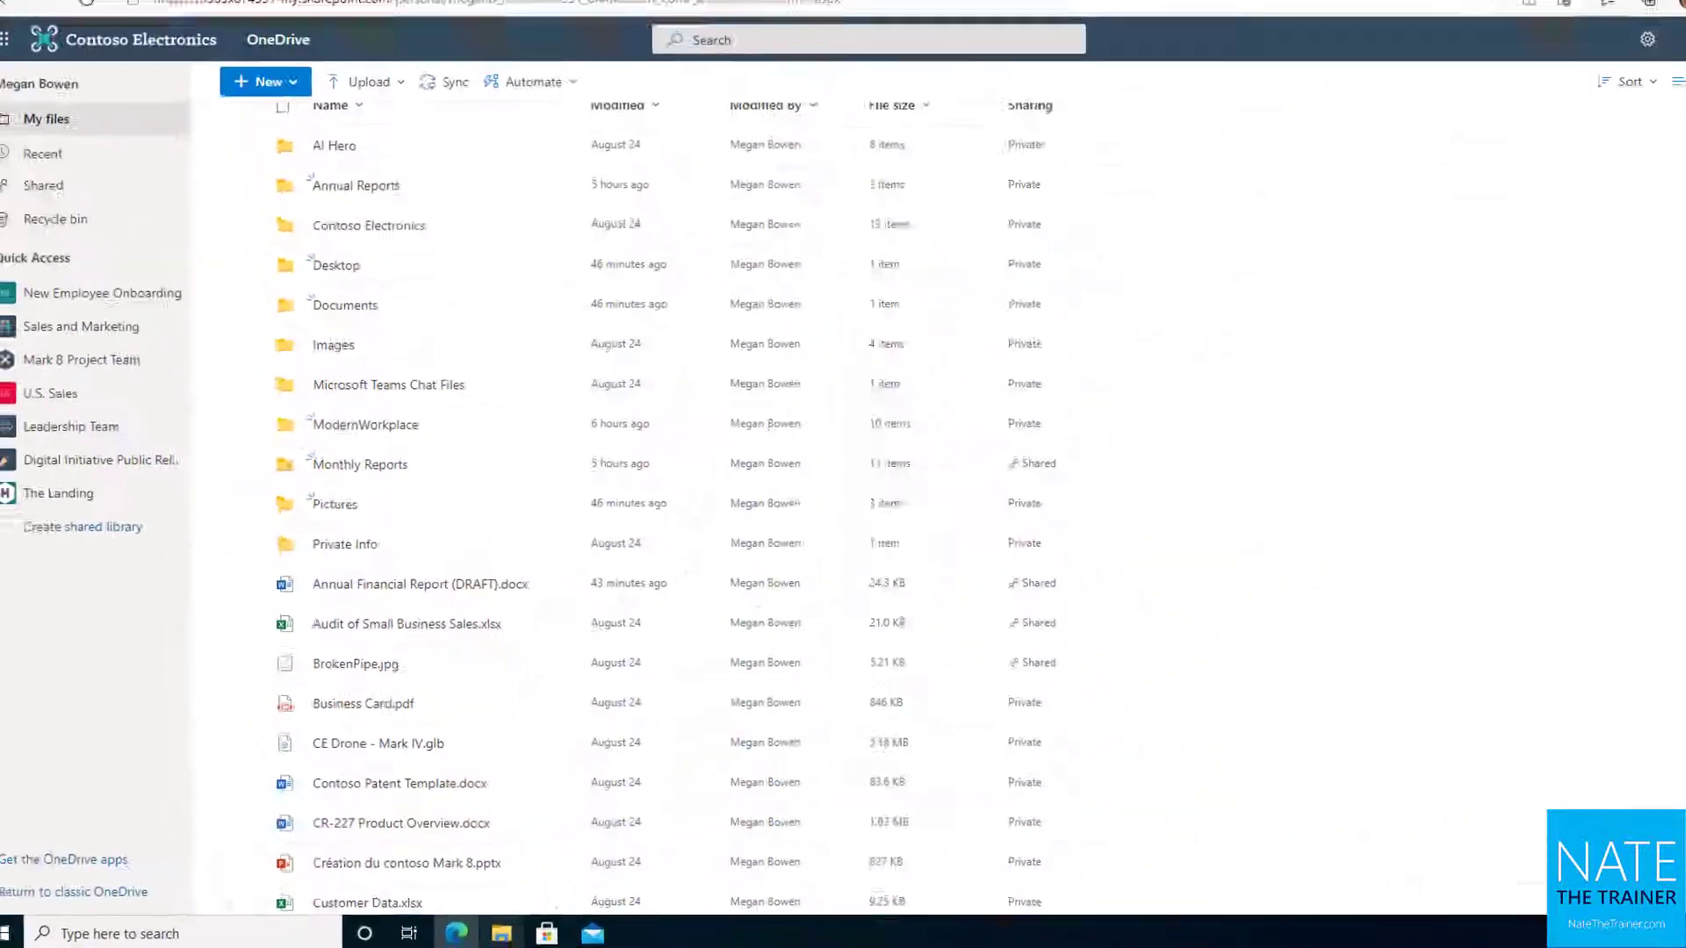
left_click(497, 934)
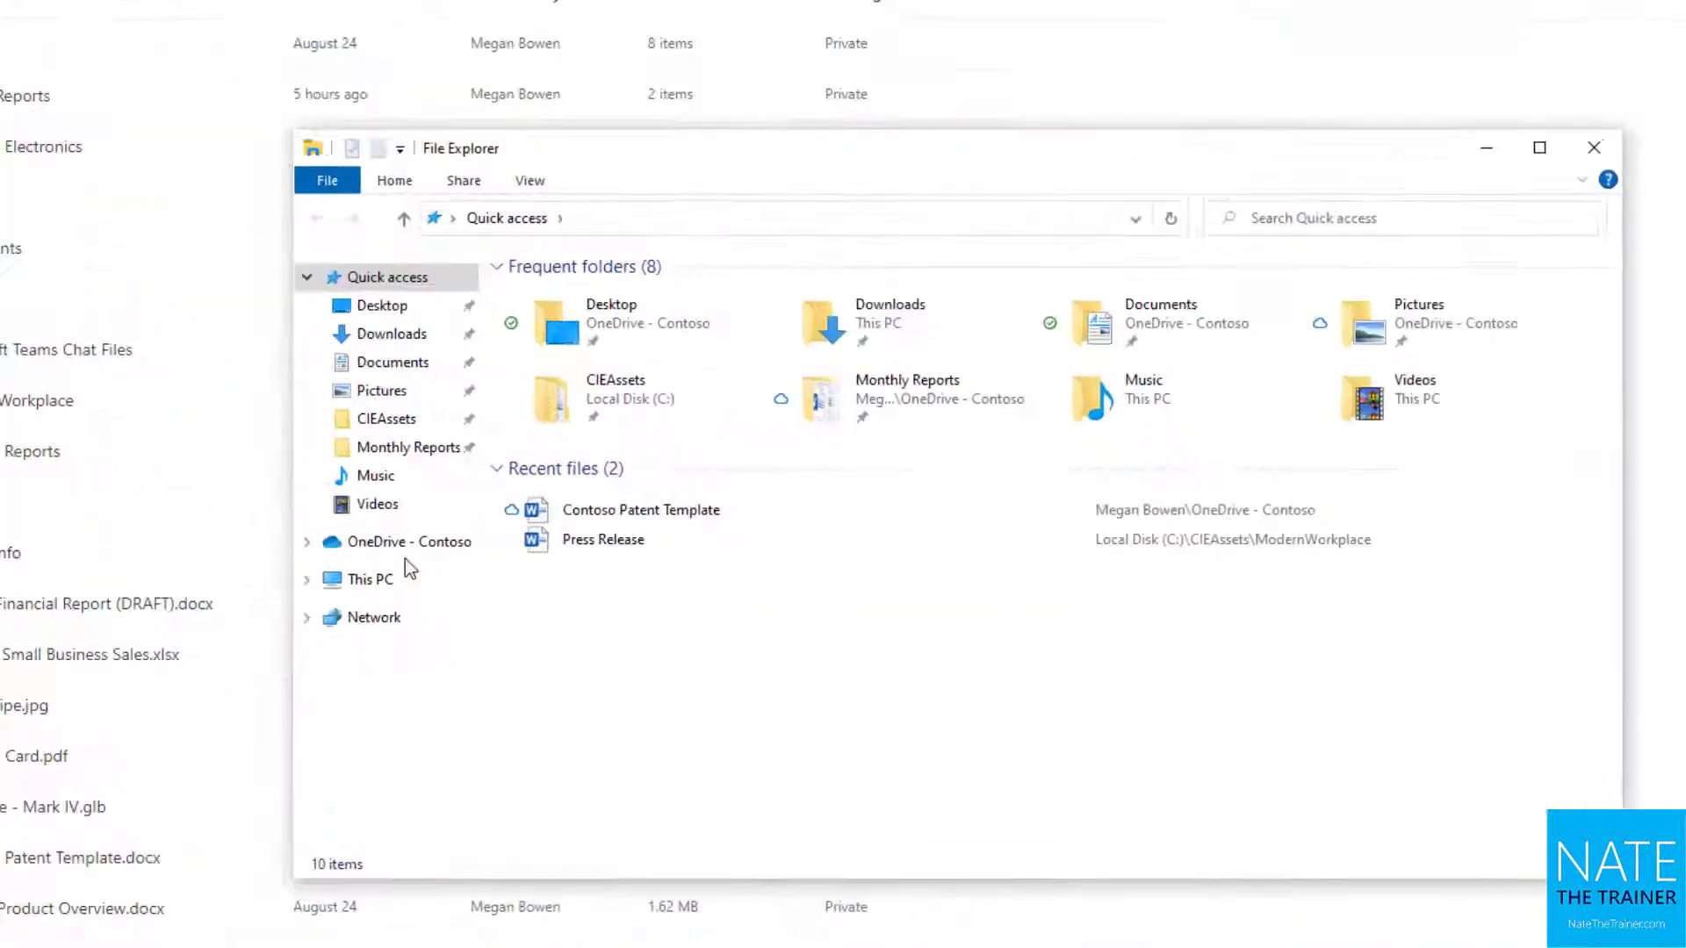
left_click(641, 538)
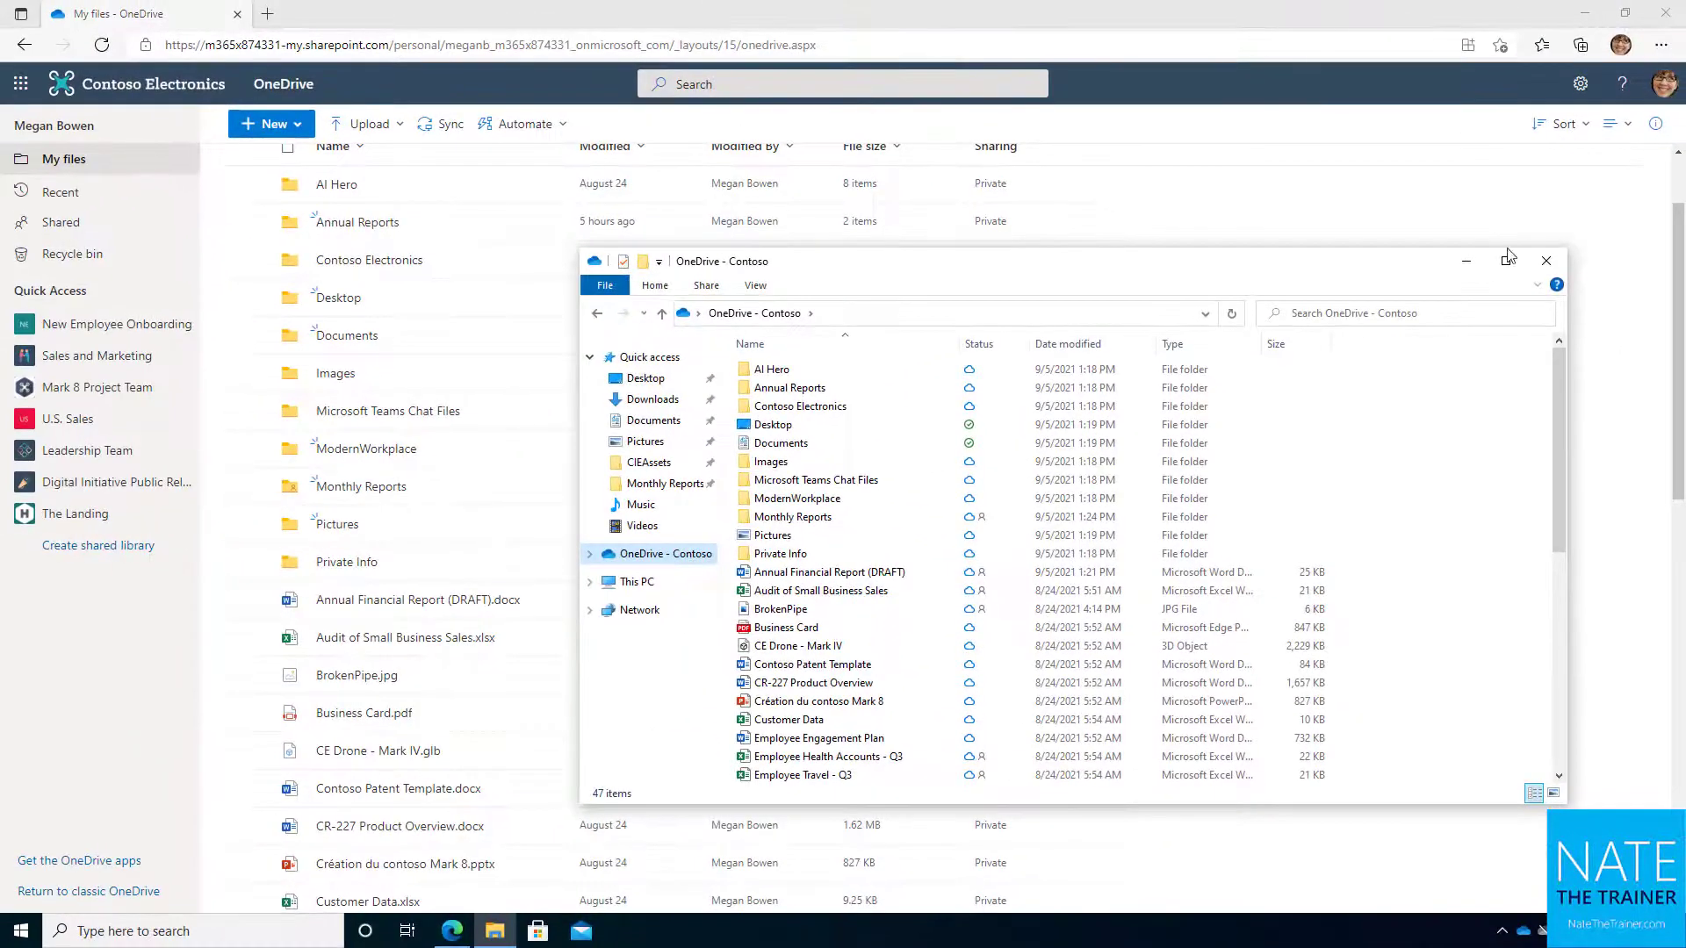
left_click(1546, 261)
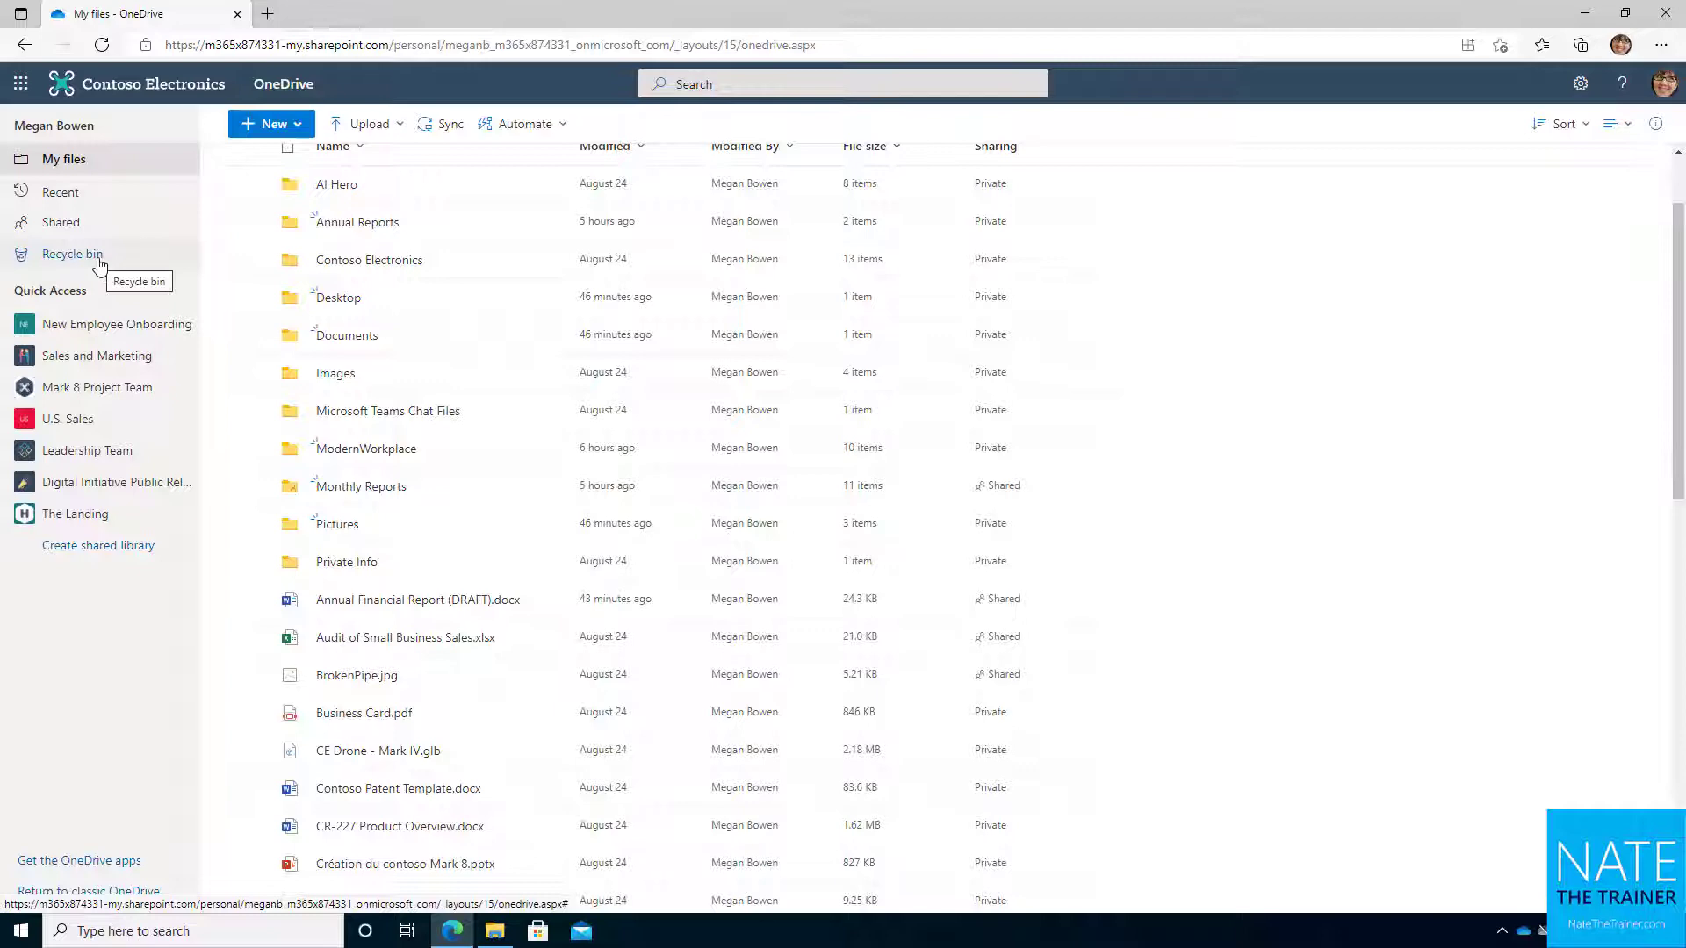
Empty the OneDrive Recycle bin until it reads 'Your recycle bin is empty'
left_click(99, 264)
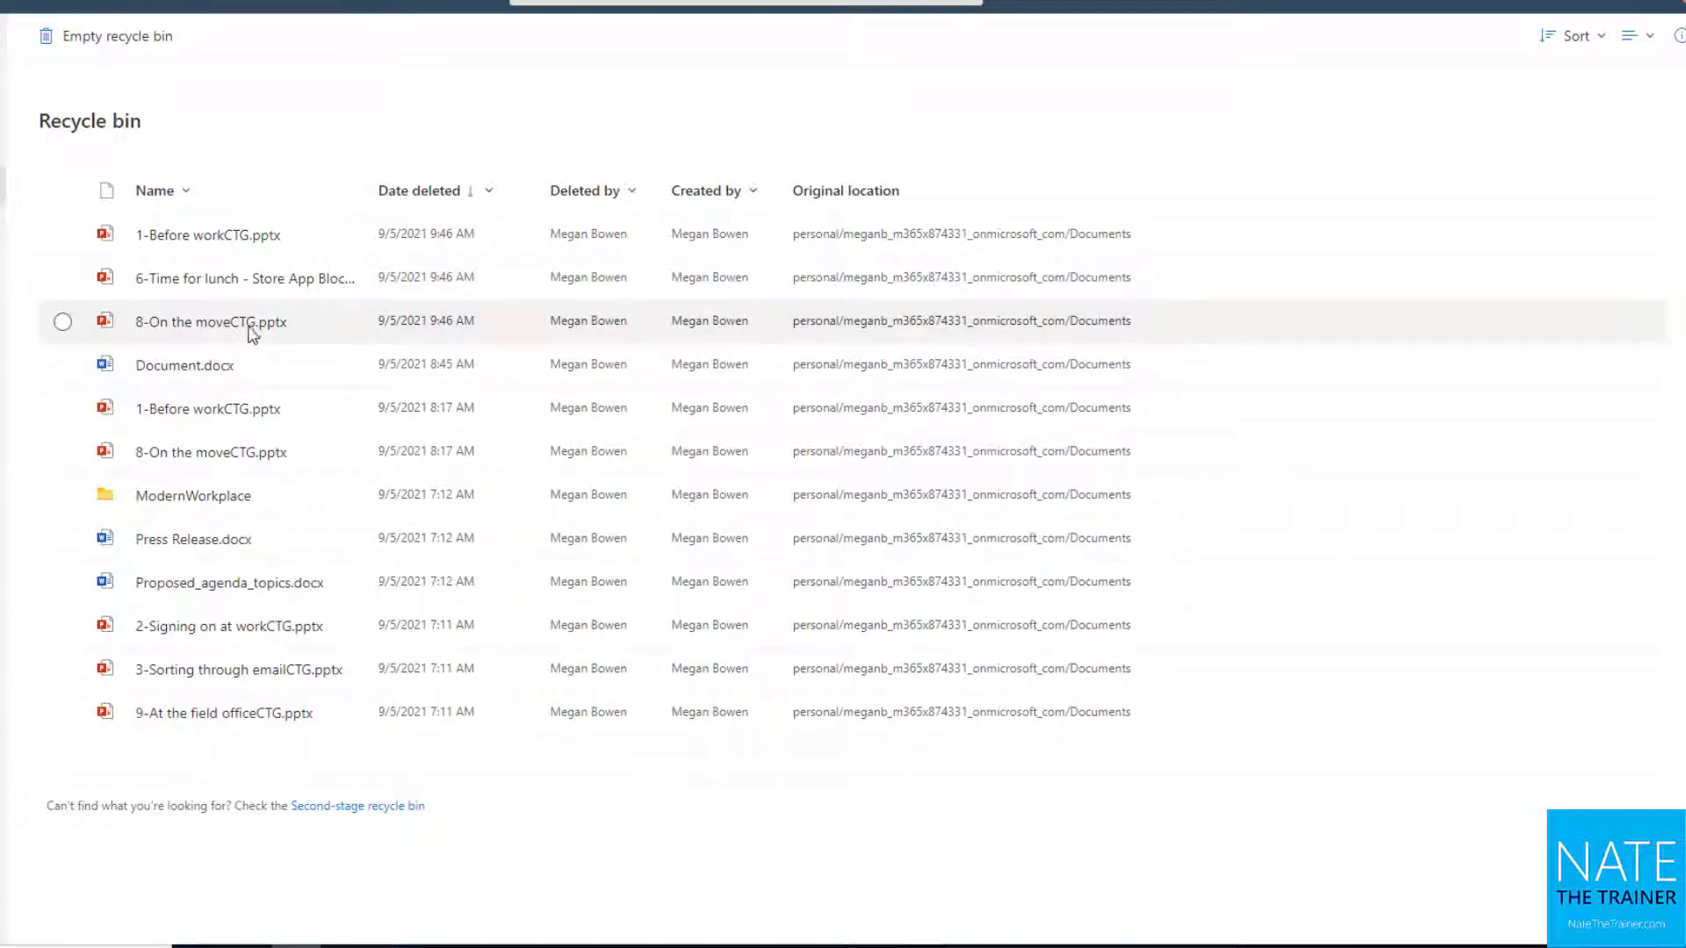
left_click(135, 44)
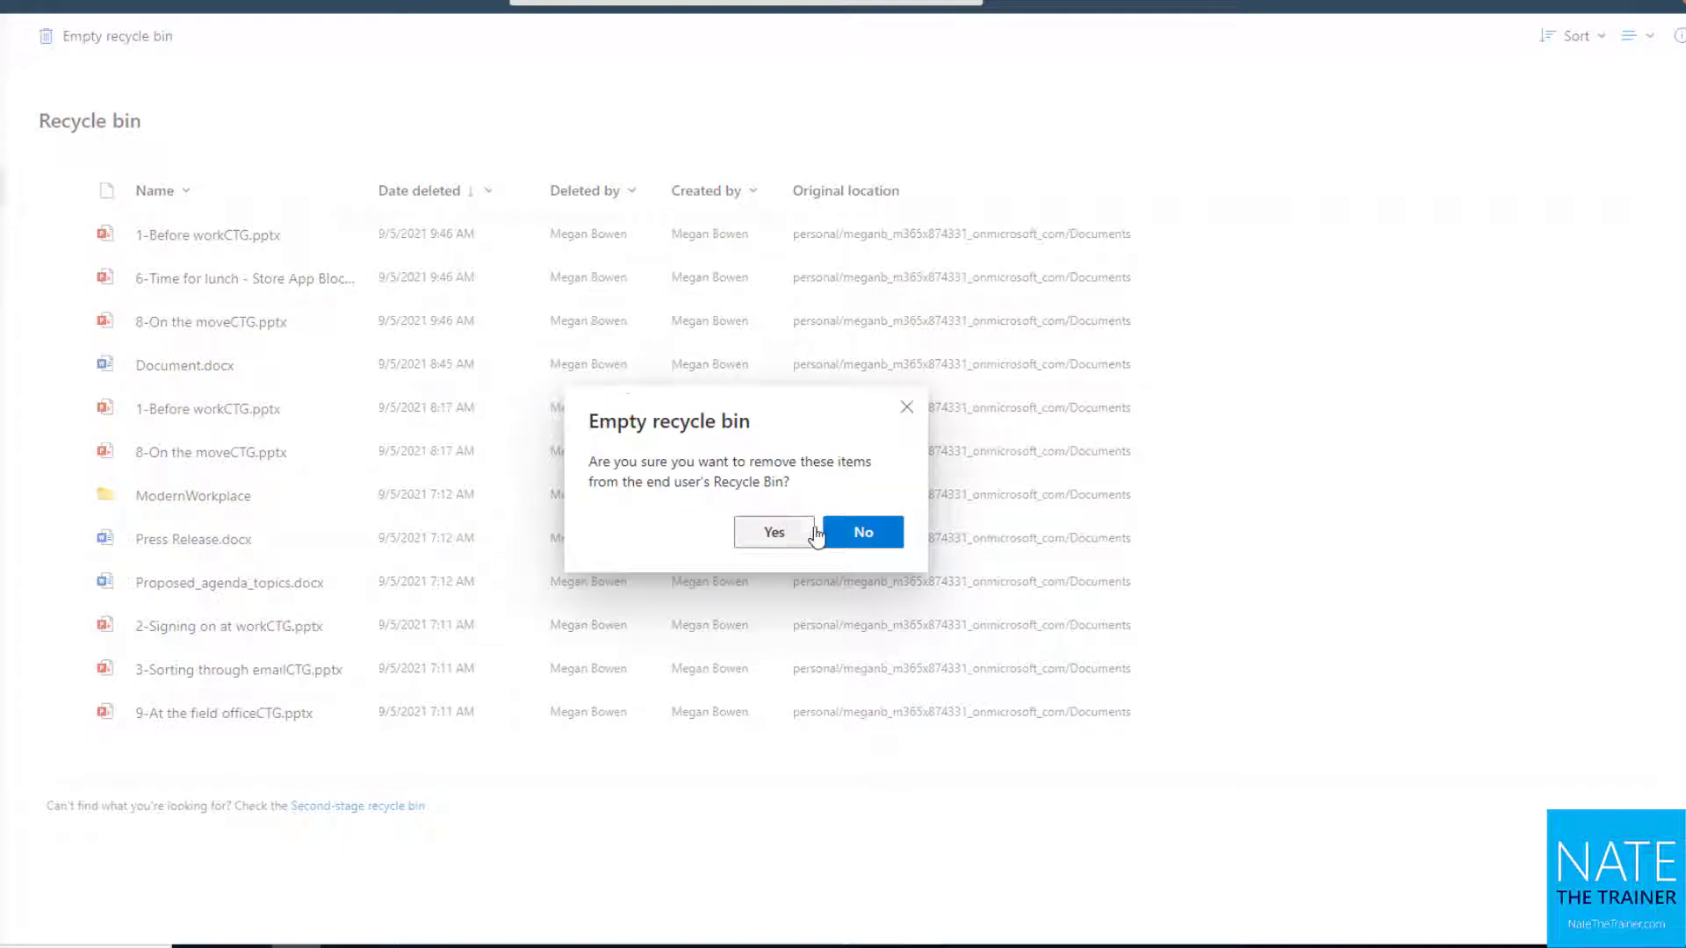
left_click(785, 536)
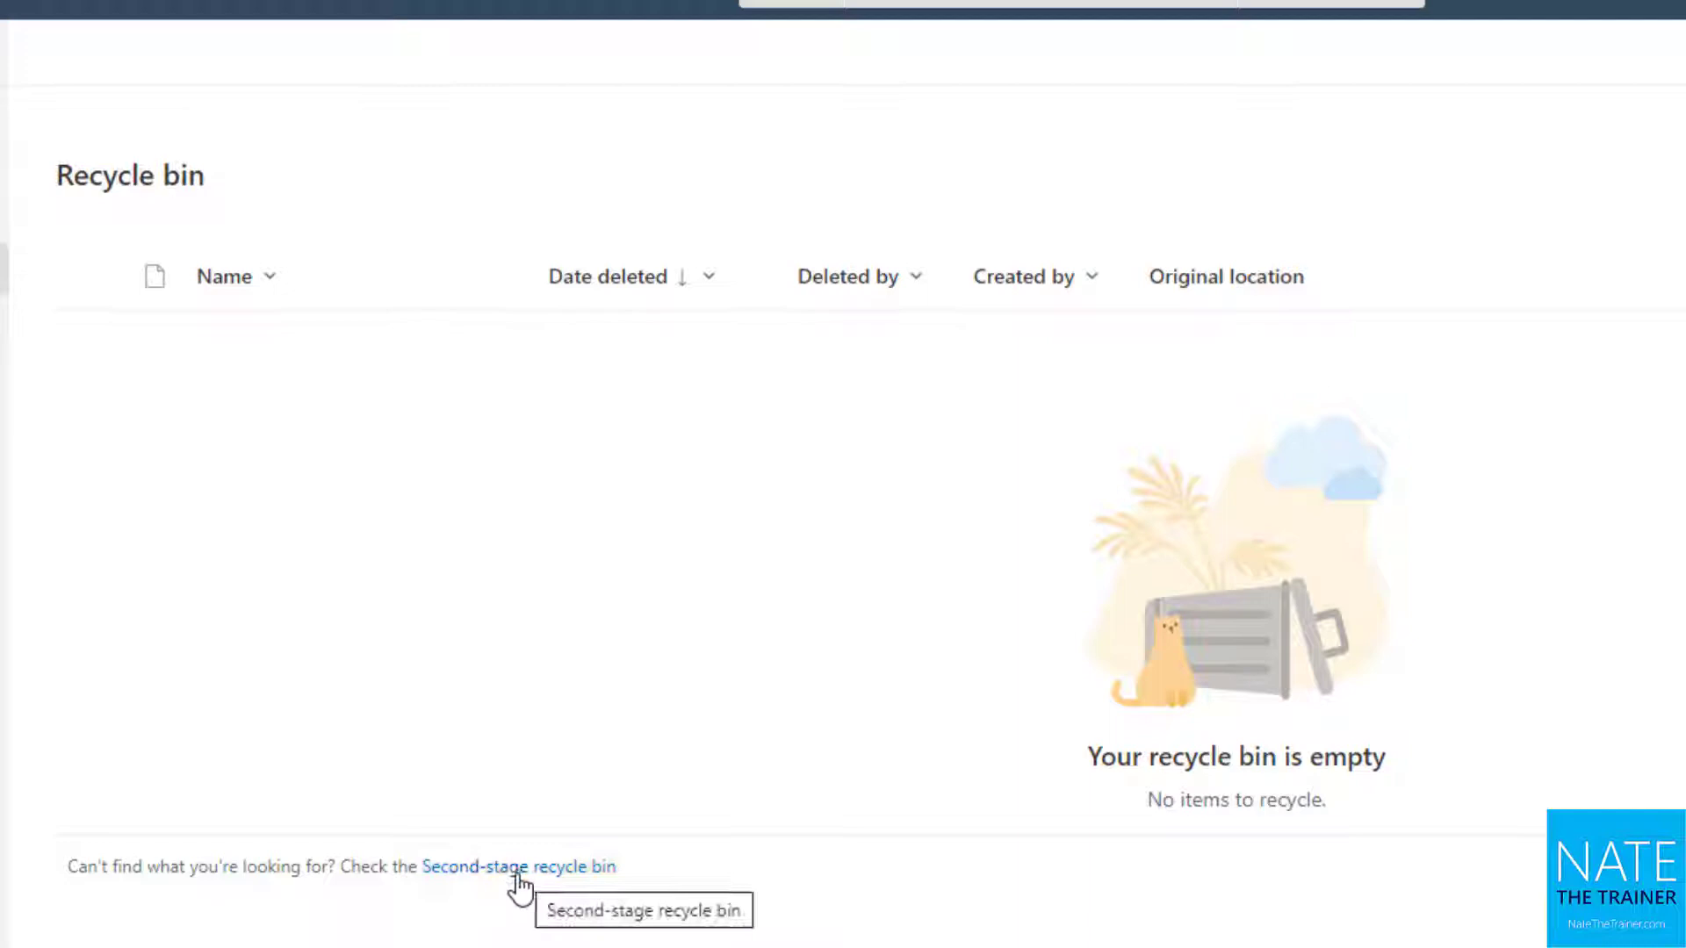
Review the second-stage recycle bin, toggling 1-Before workCTG.pptx and 8-On the moveCTG.pptx, then select all
left_click(525, 873)
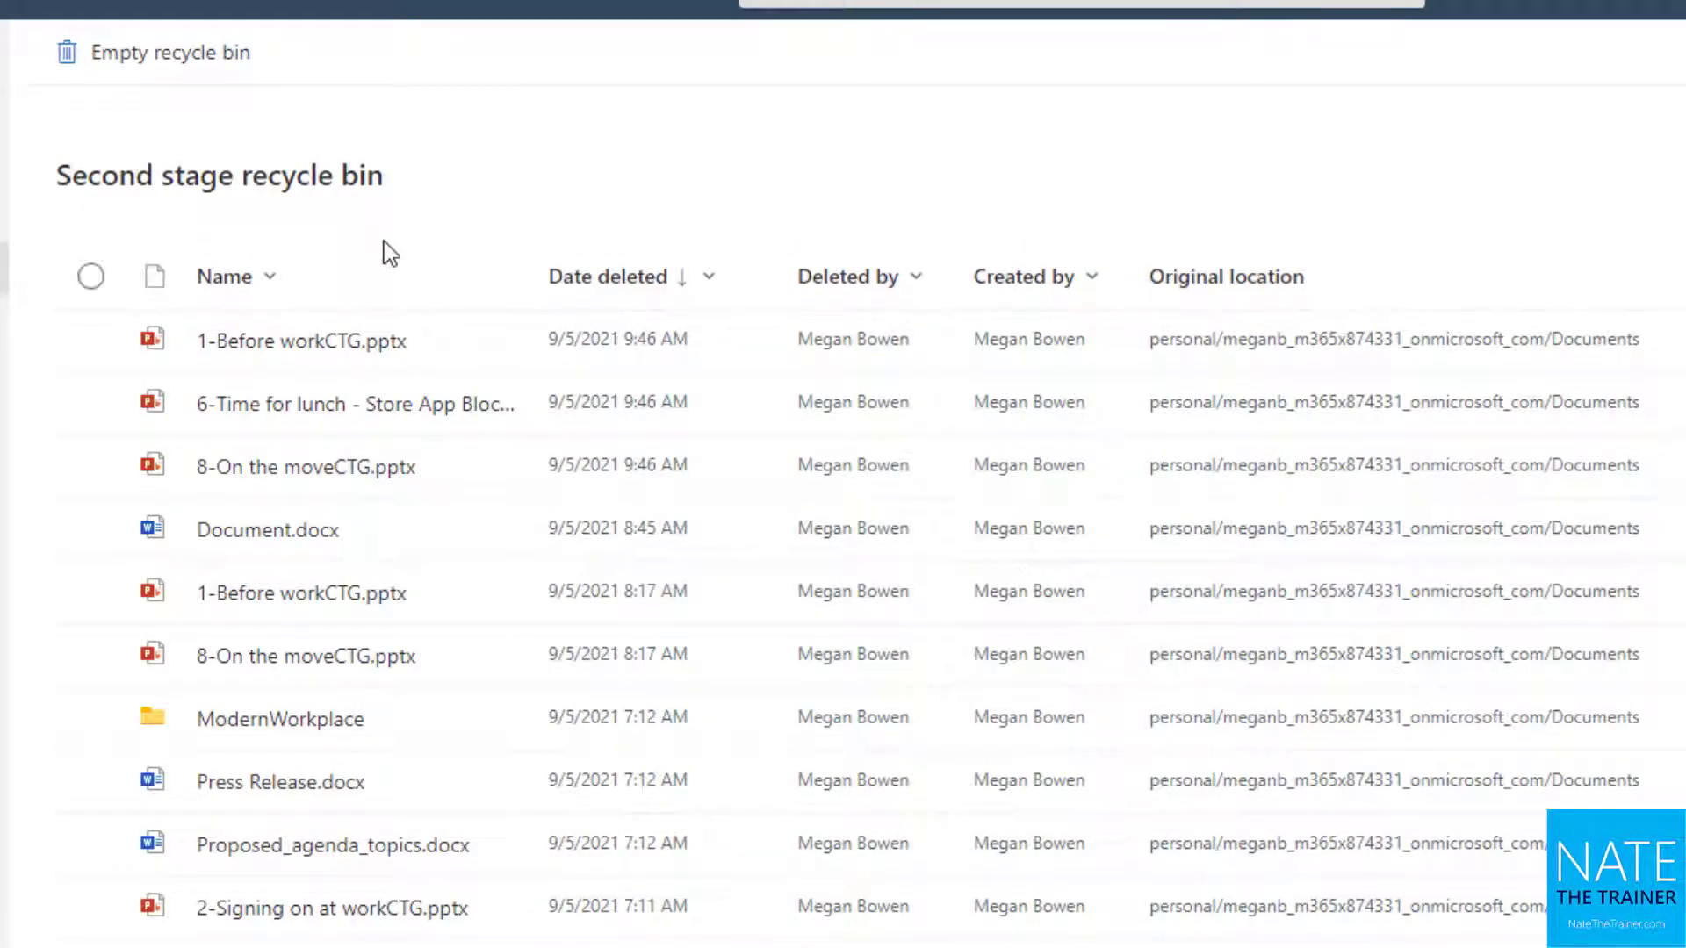
left_click(92, 341)
left_click(91, 655)
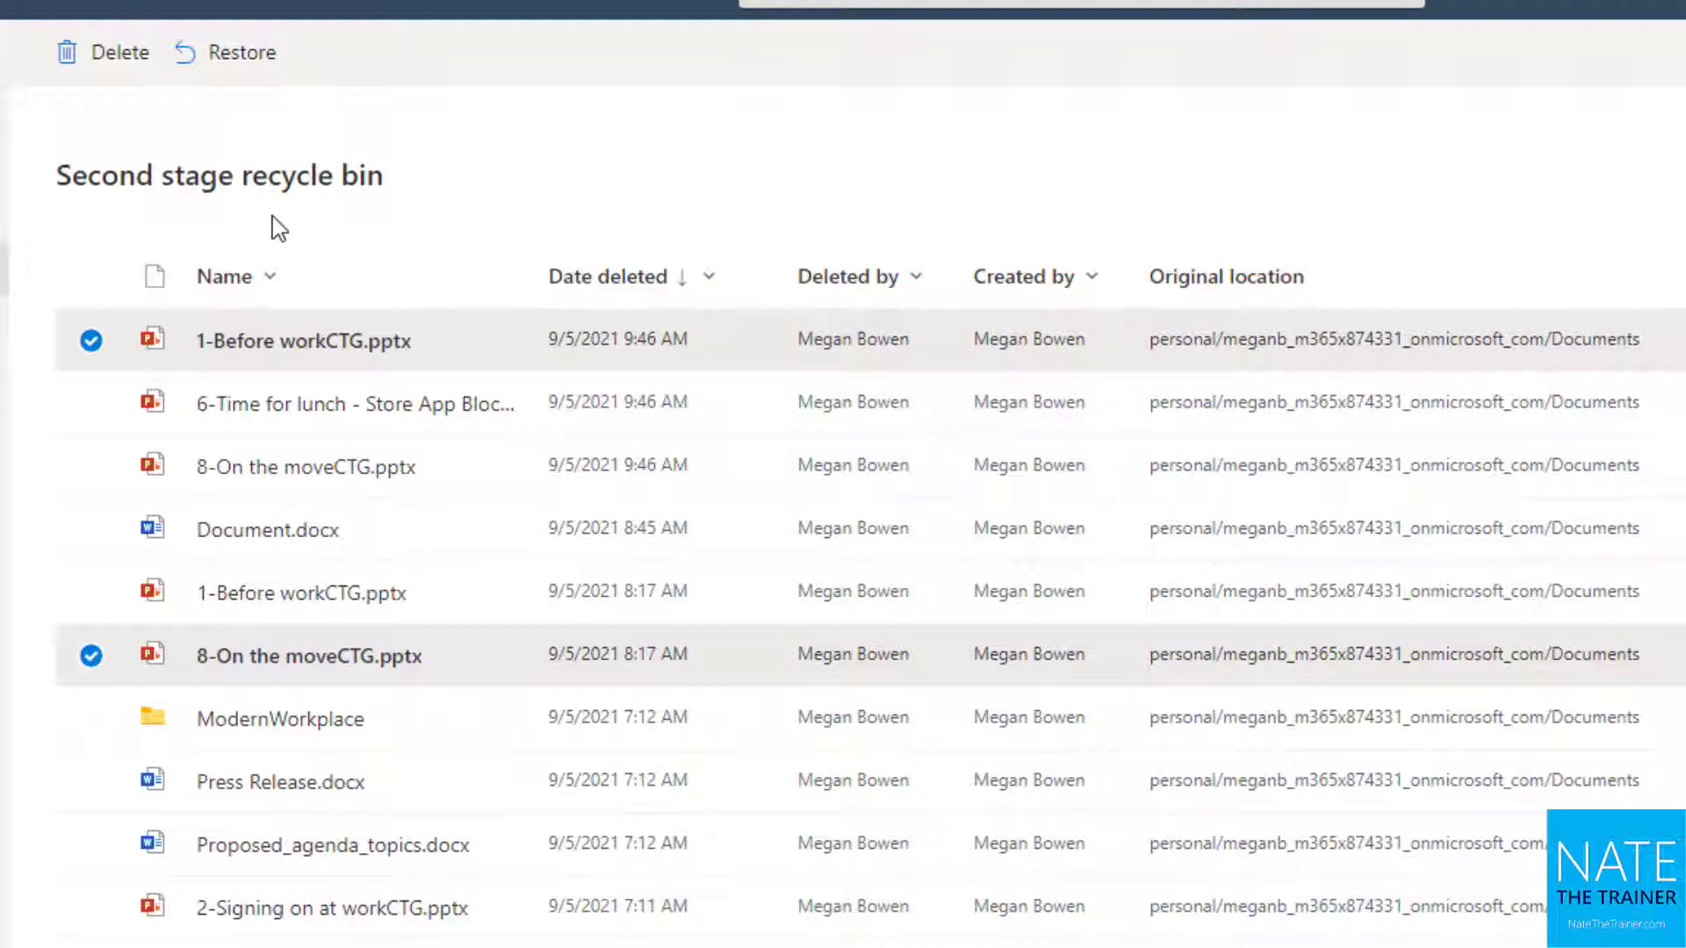
left_click(90, 339)
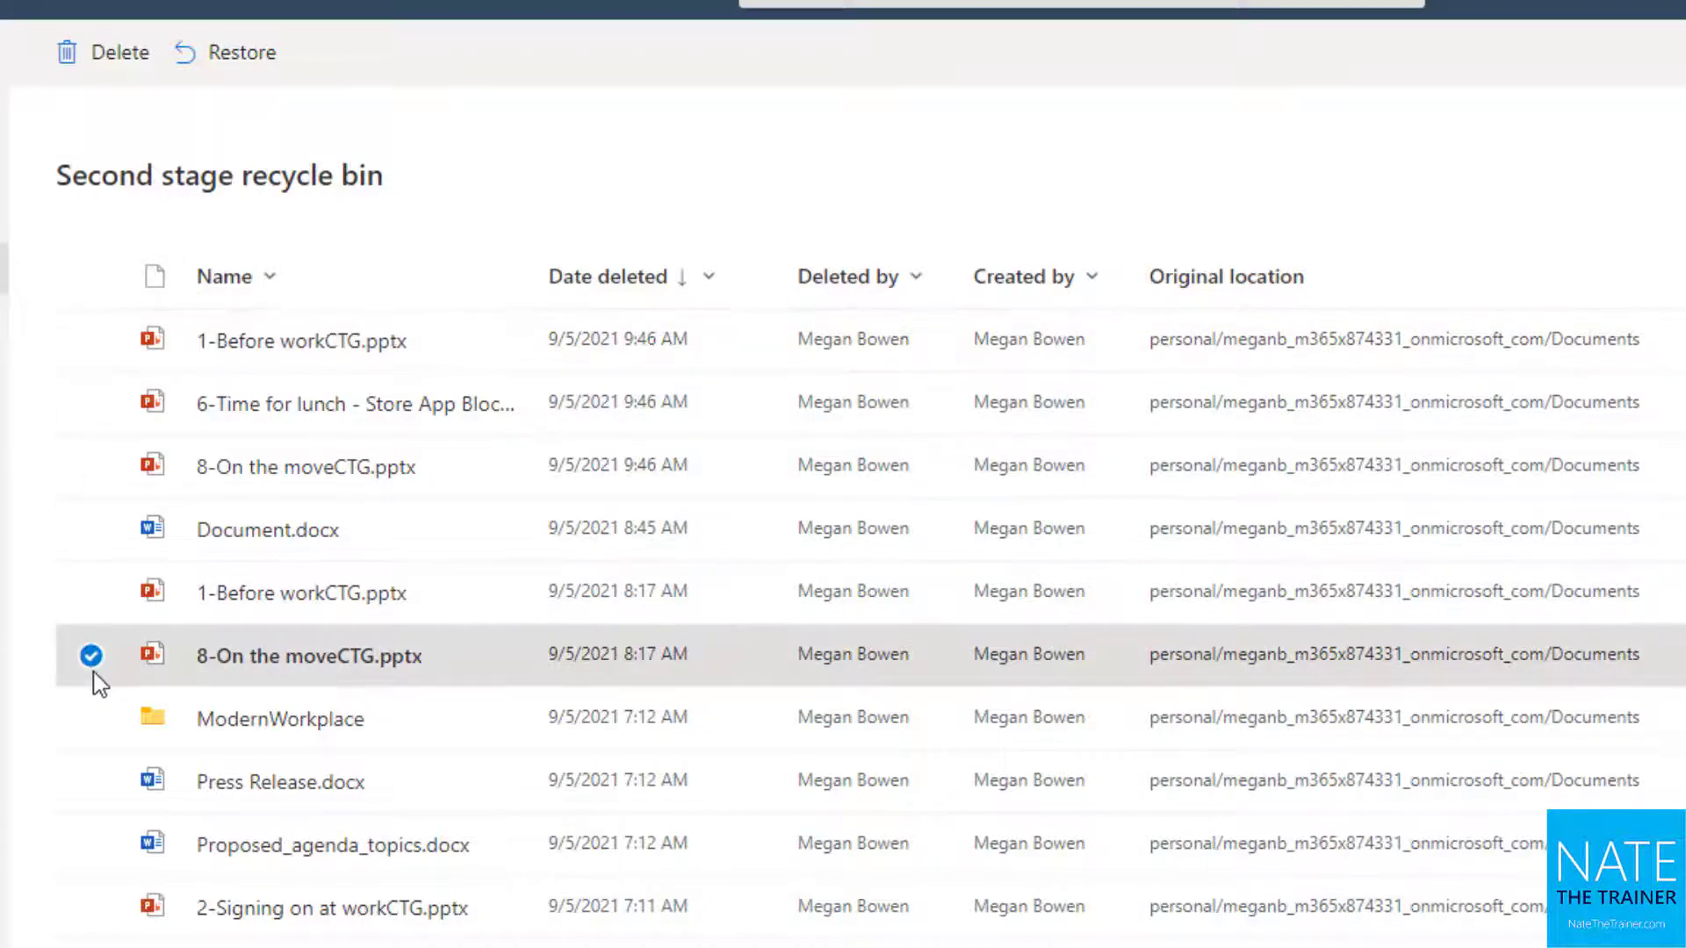
left_click(91, 655)
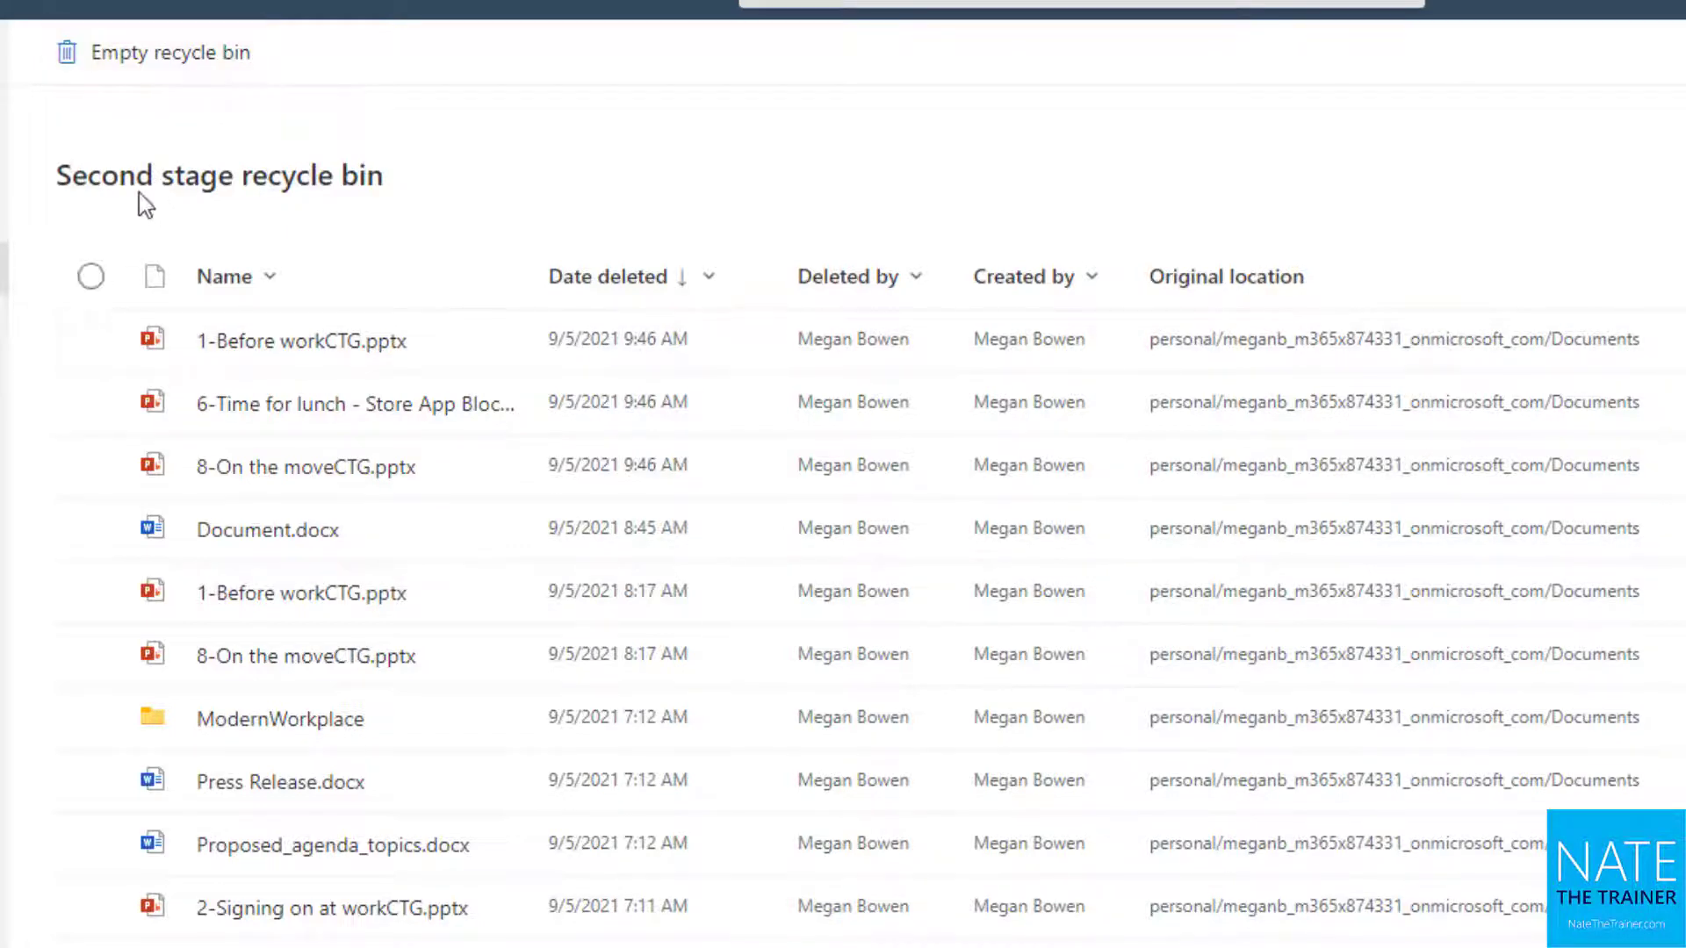
left_click(82, 281)
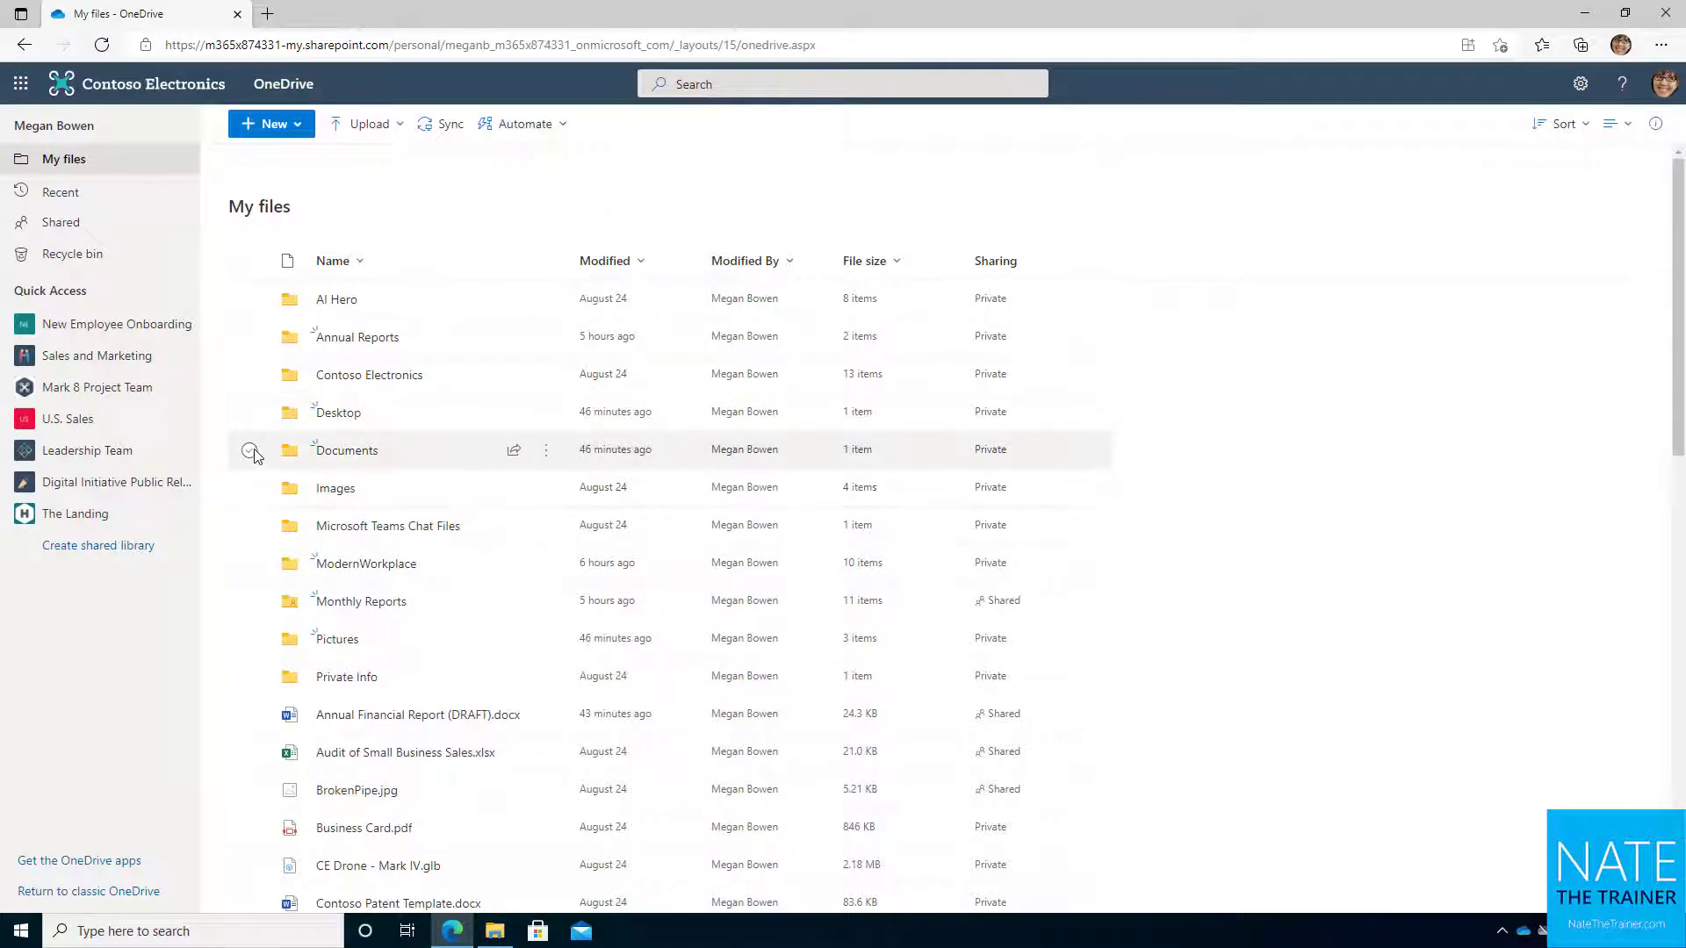
Delete the Annual Reports folder from My files
left_click(249, 337)
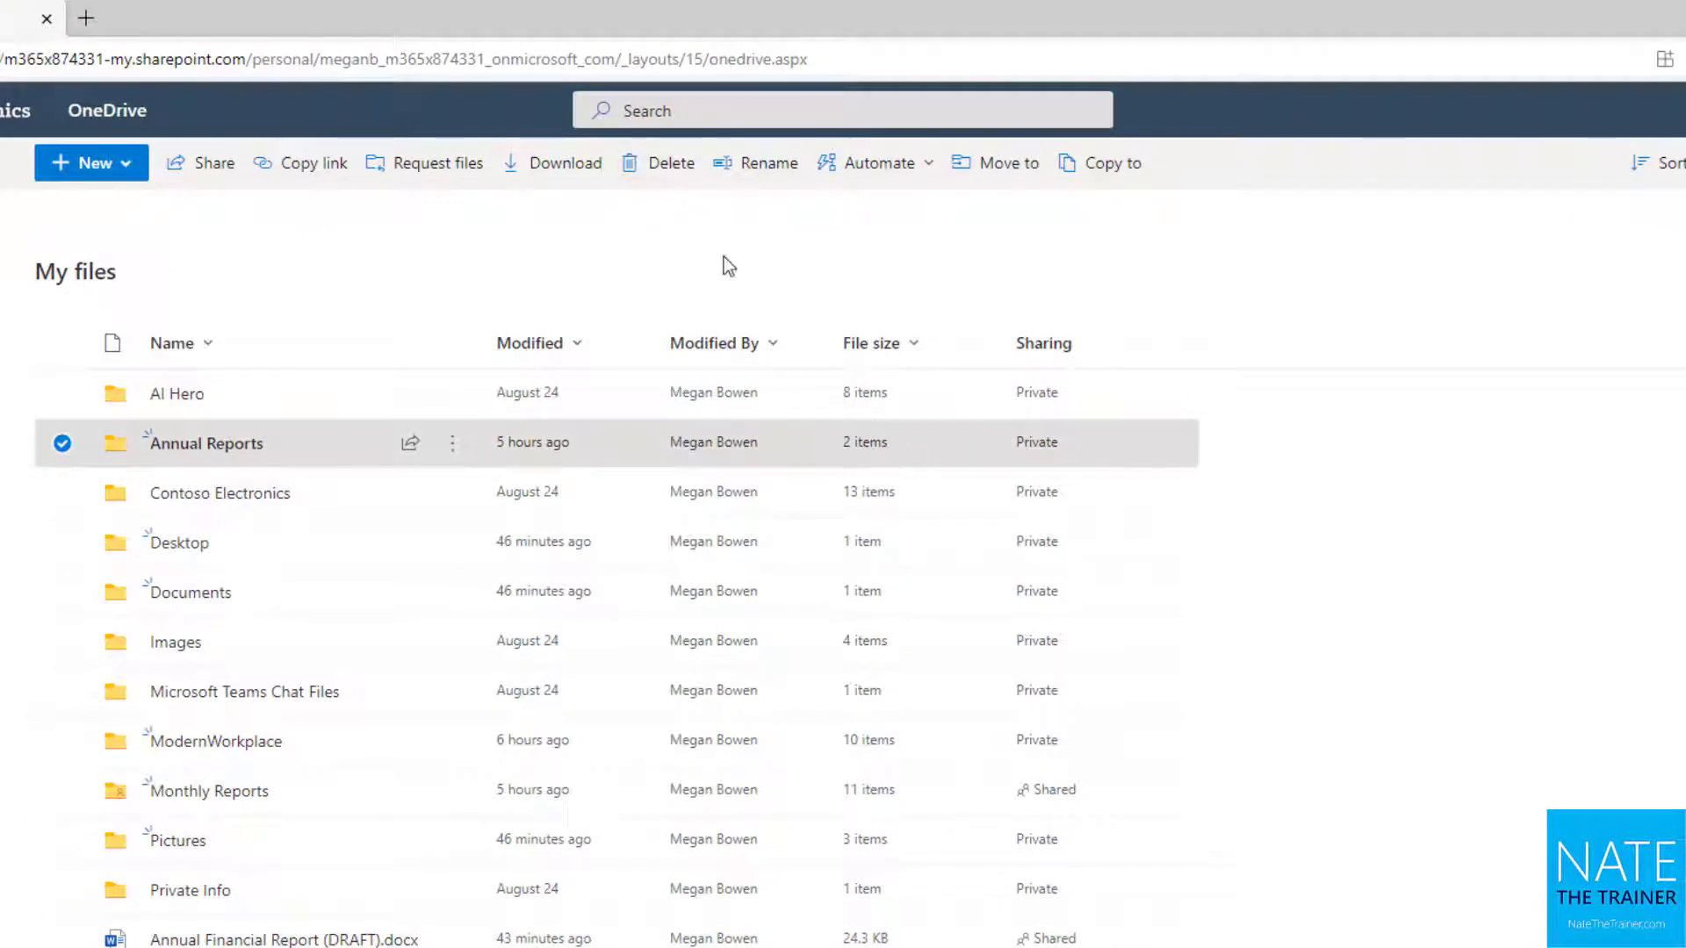
left_click(652, 166)
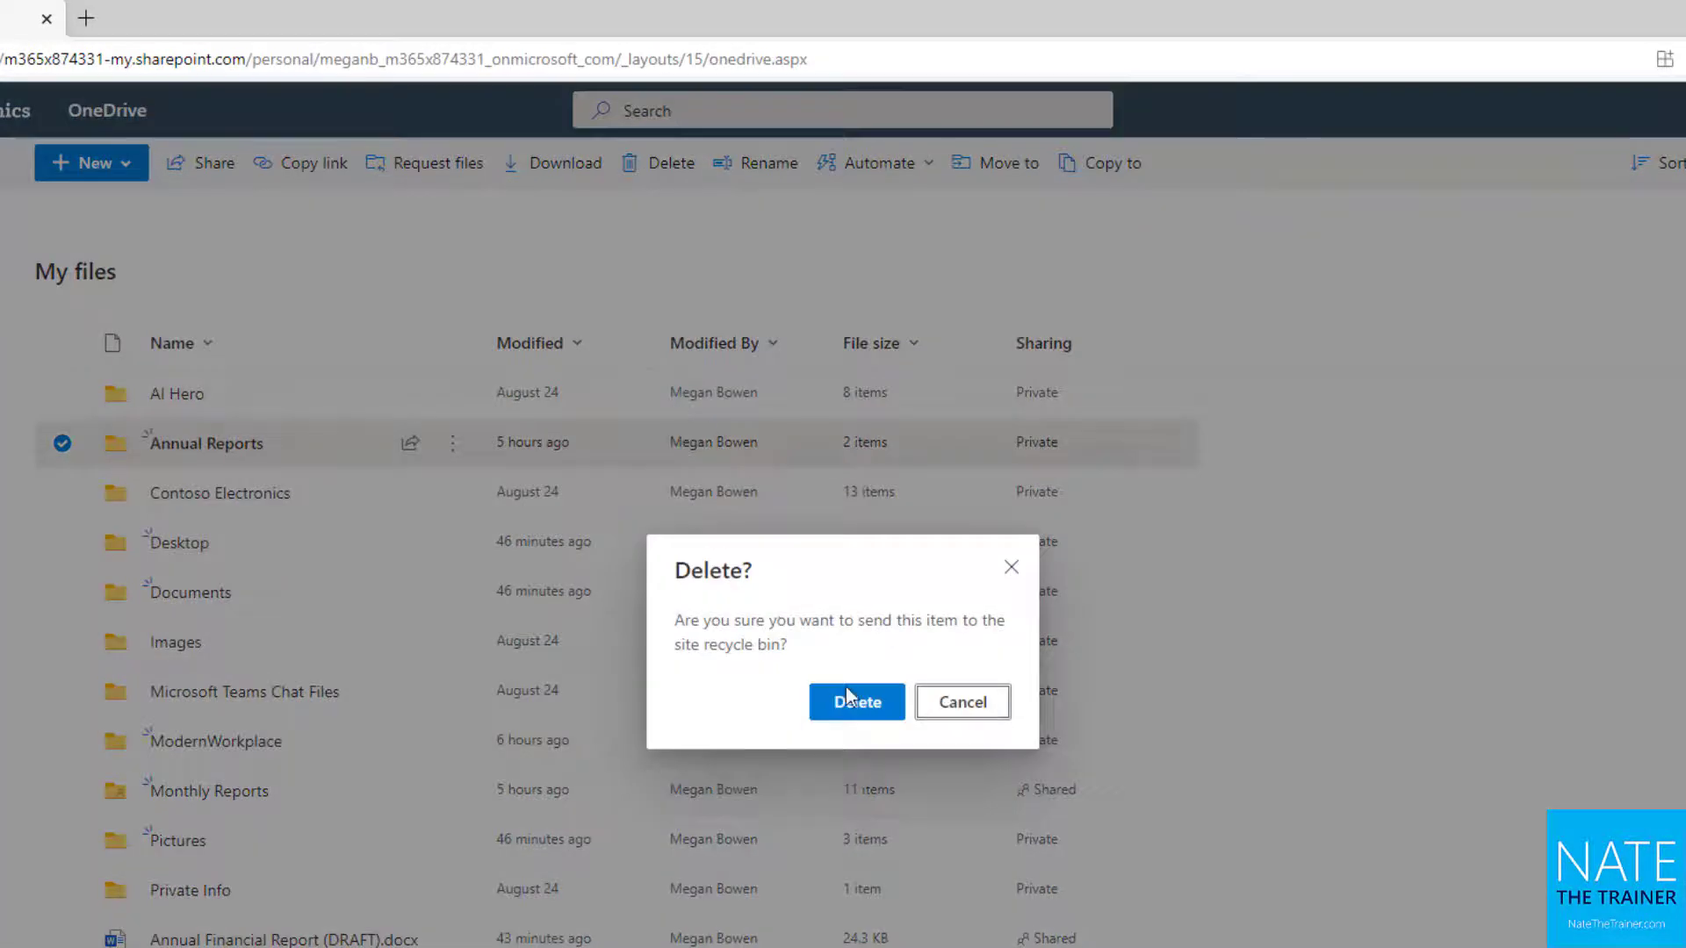
left_click(848, 700)
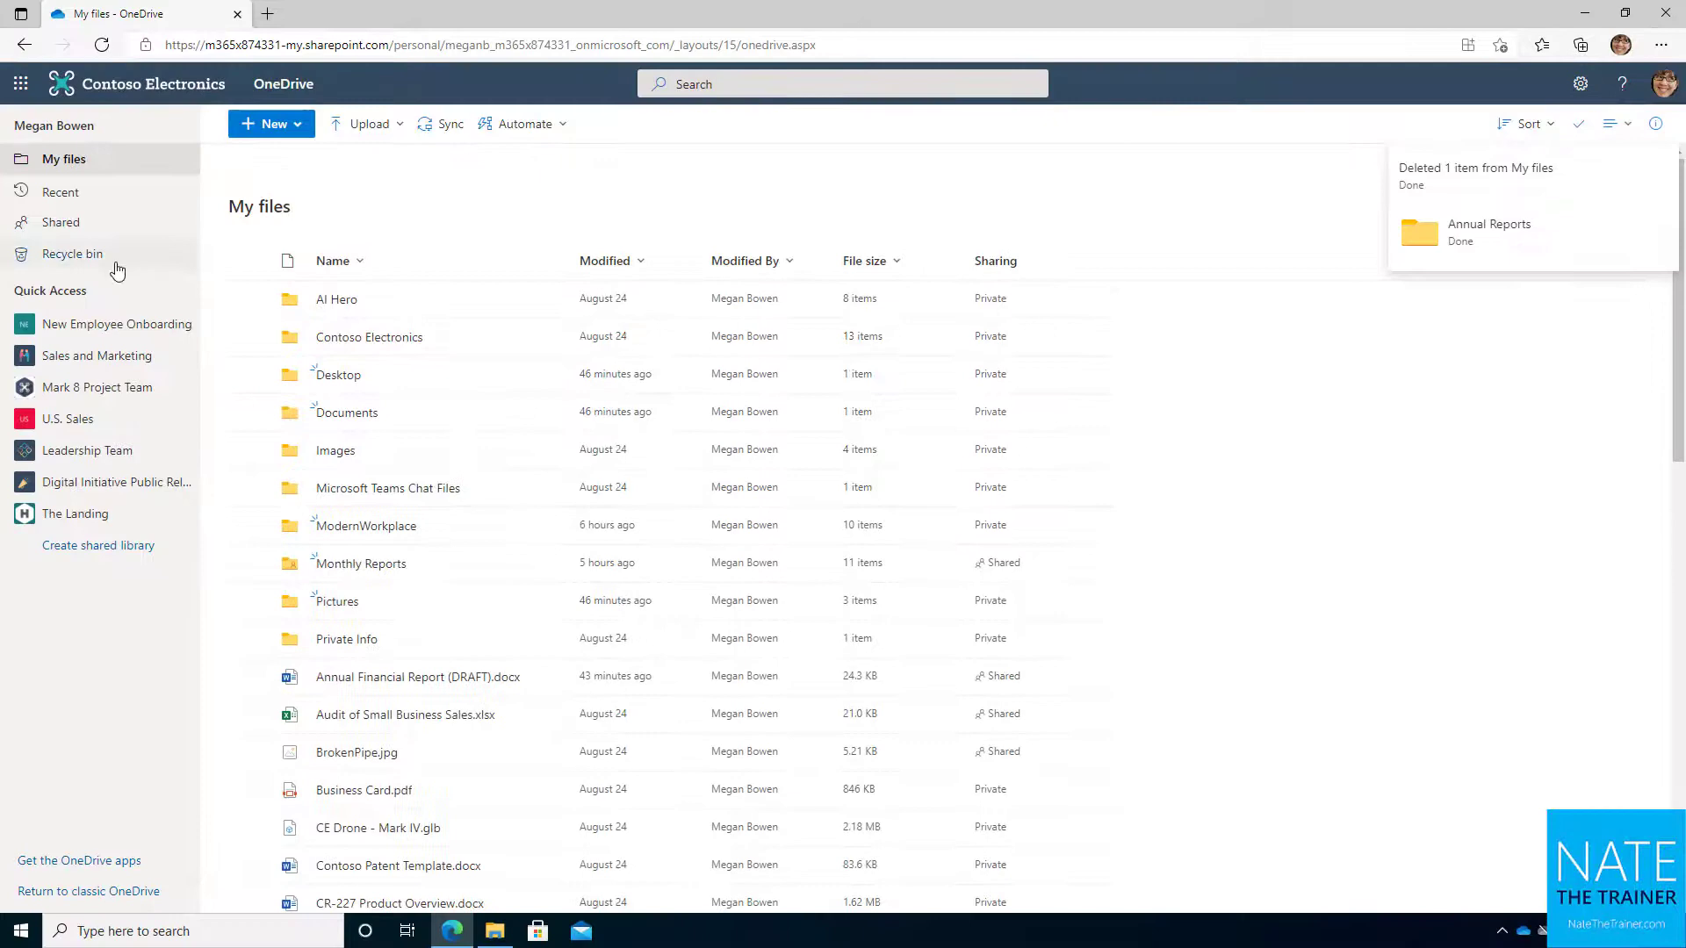
Confirm the Annual Reports folder appears in the refreshed Recycle bin, then return to My files
left_click(96, 255)
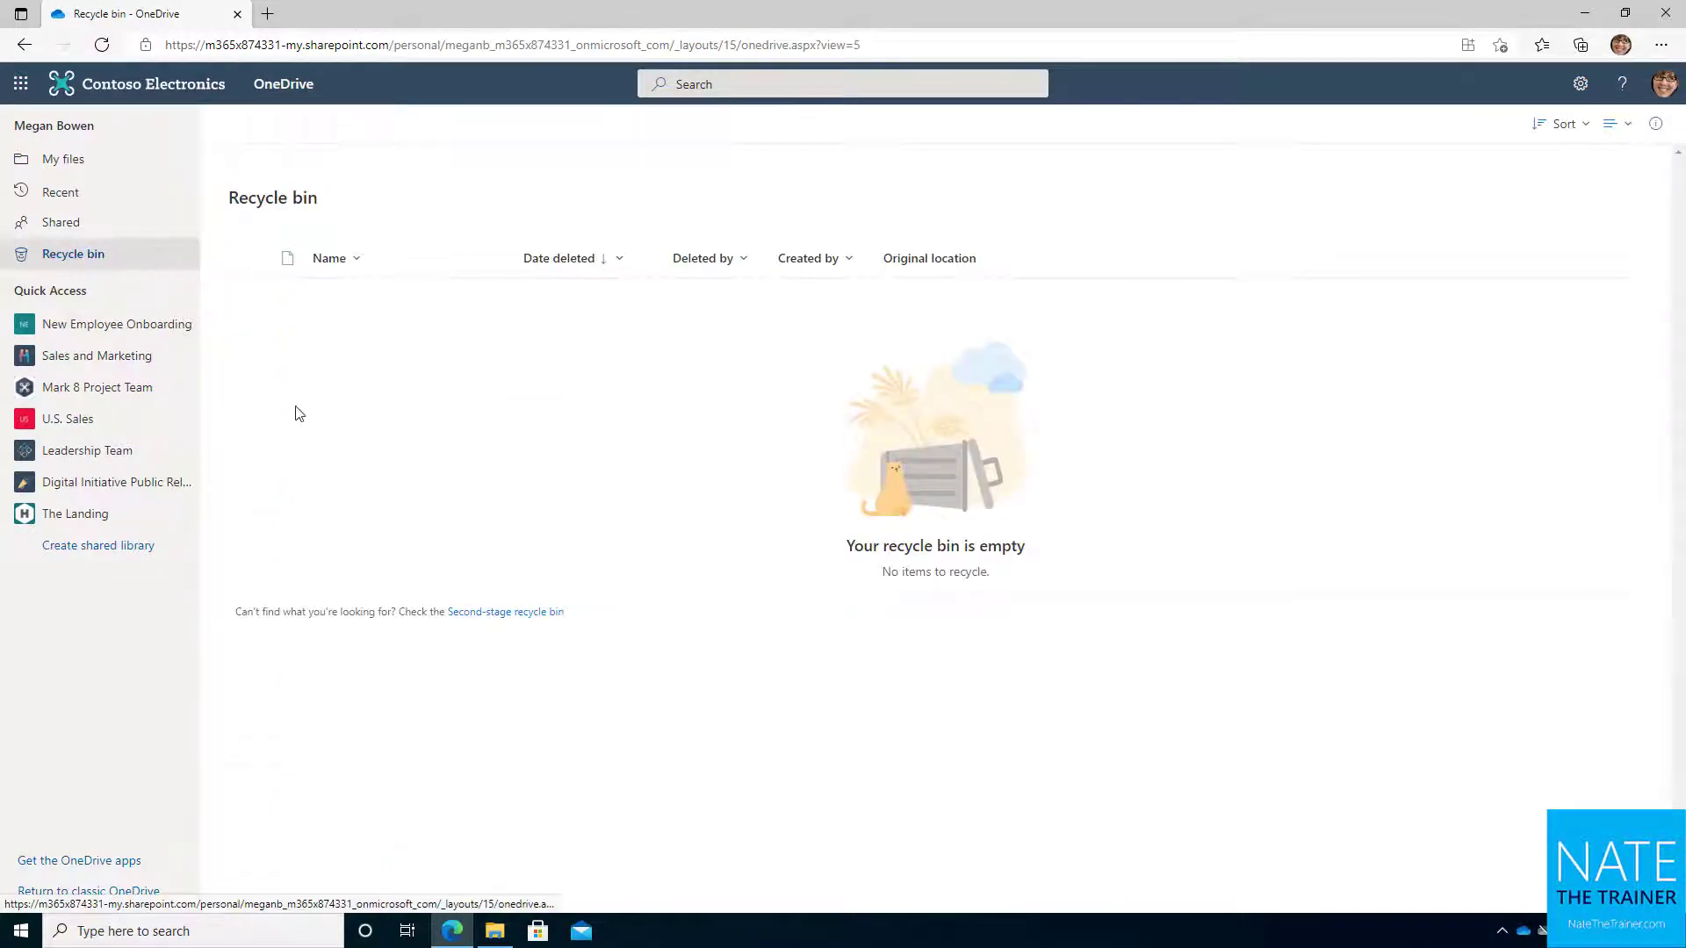
left_click(102, 44)
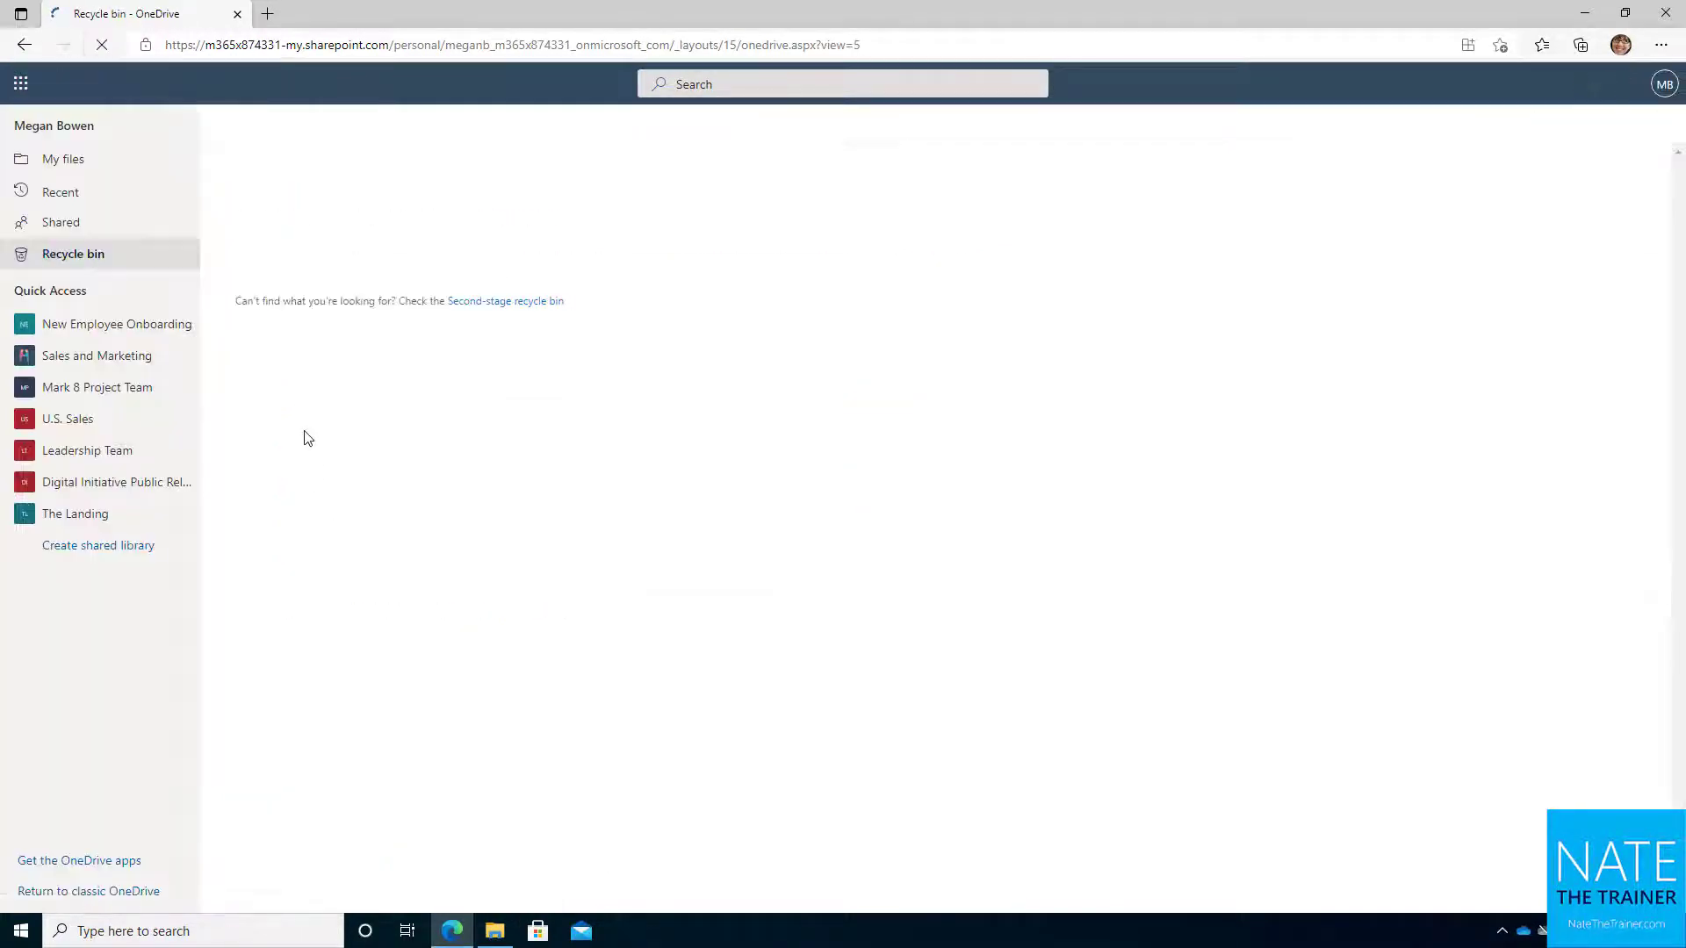
left_click(252, 298)
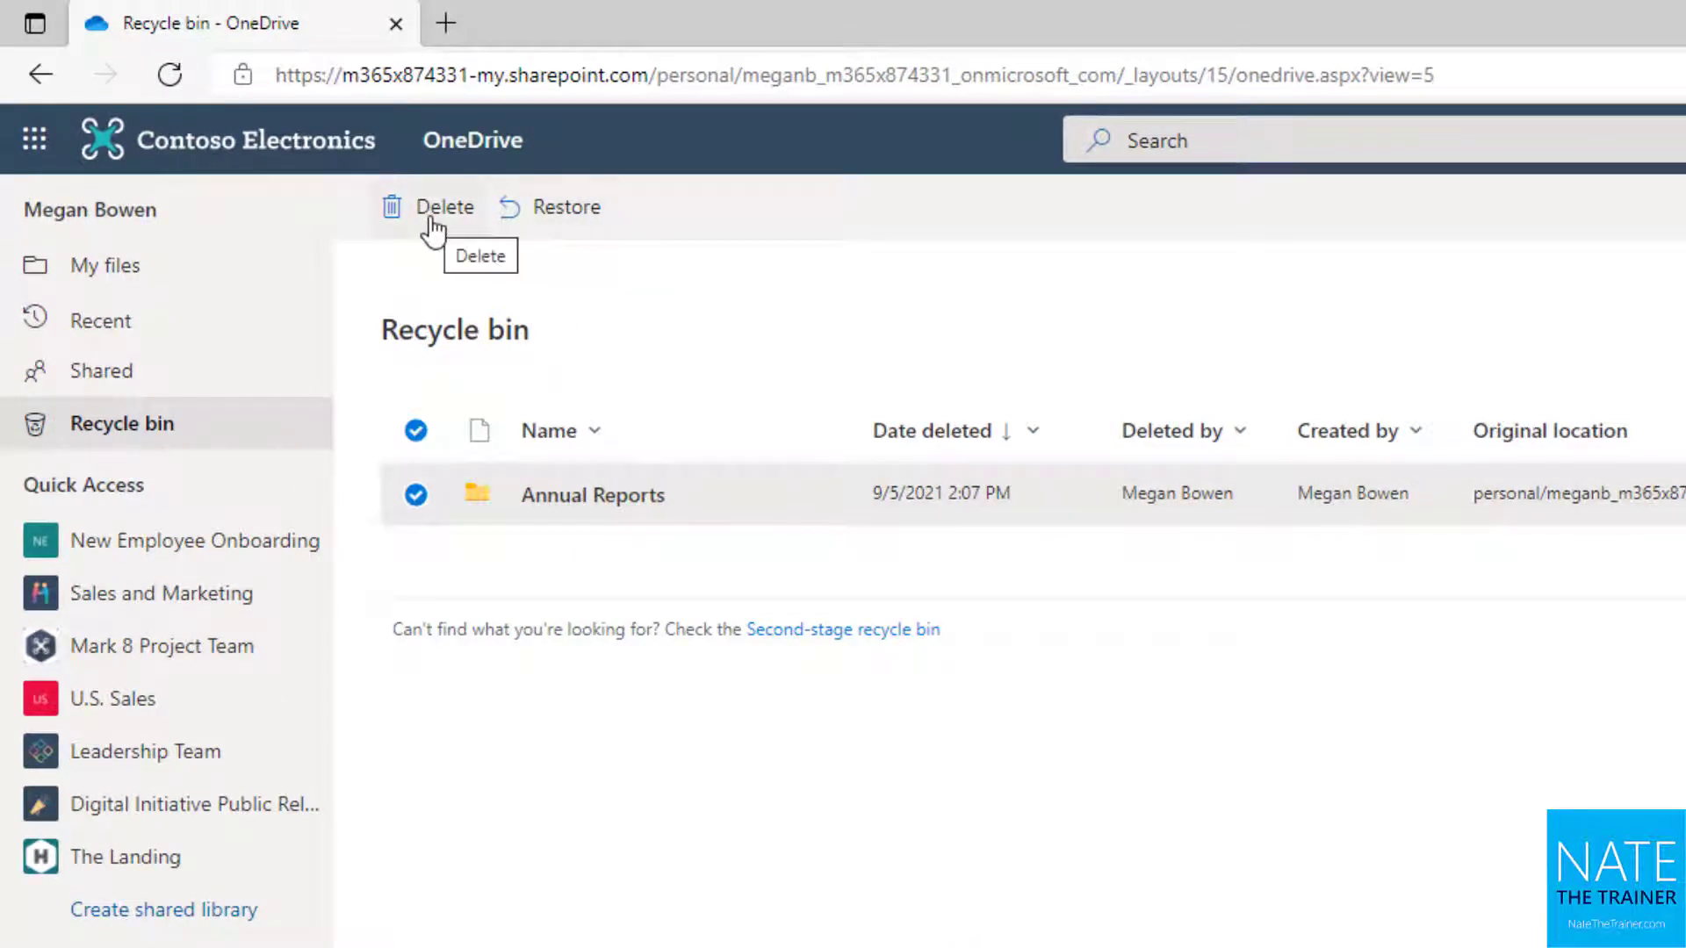
left_click(413, 499)
left_click(595, 499)
left_click(227, 283)
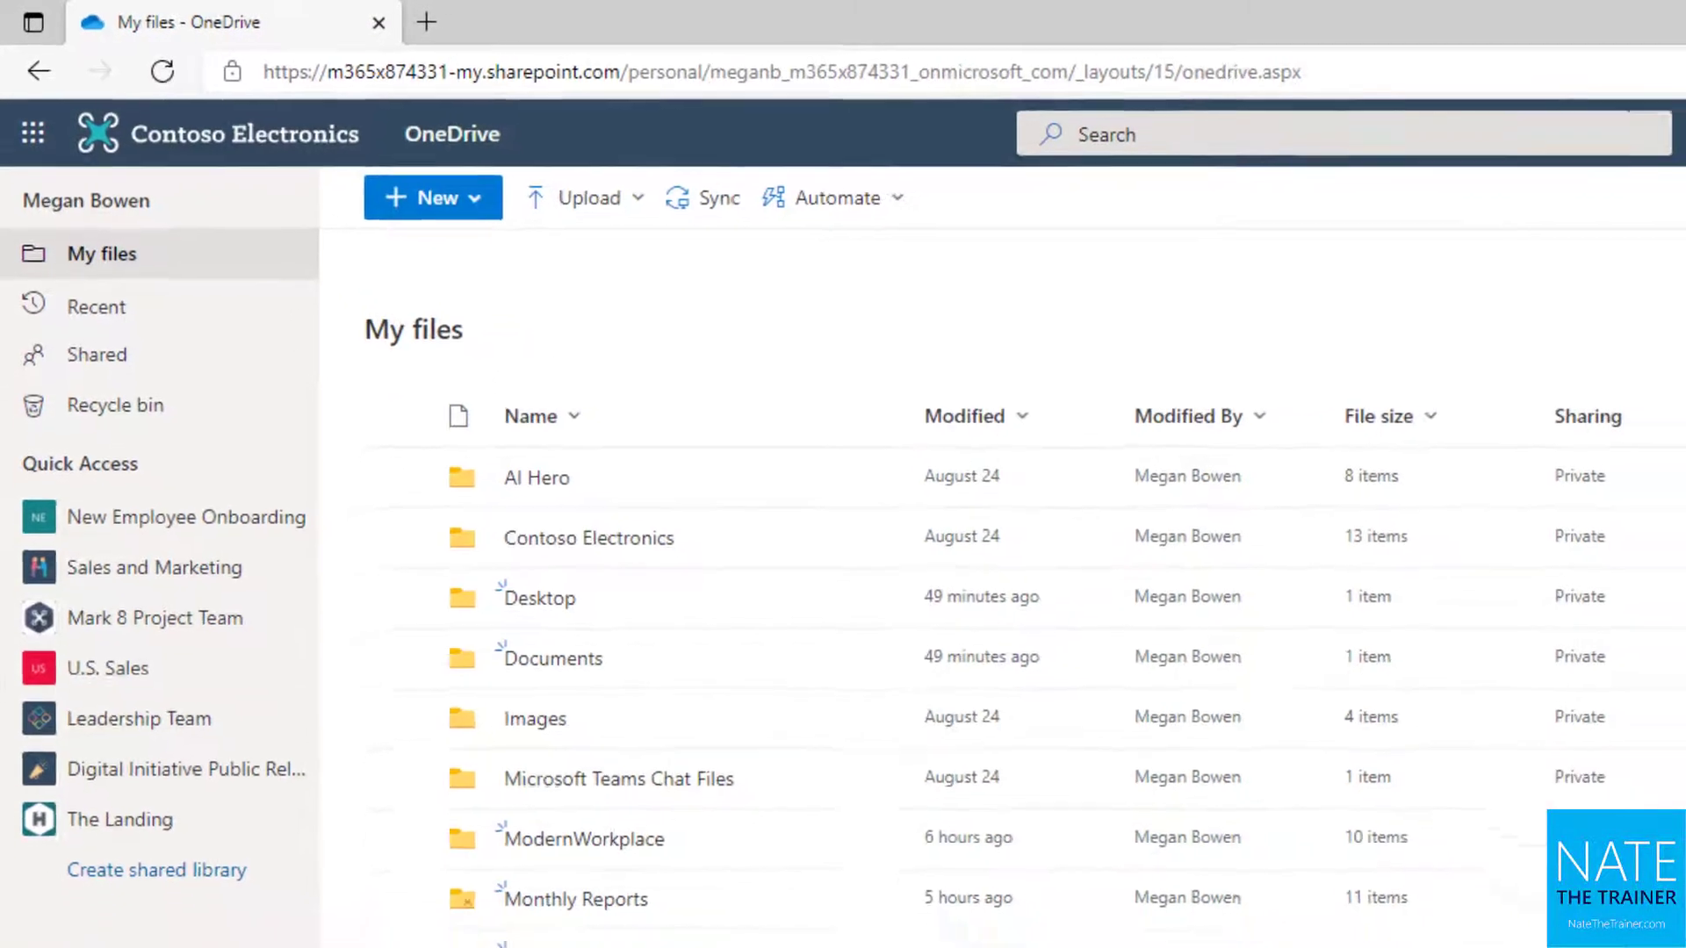
Delete version 6.0 from the Annual Financial Report (DRAFT) version history
left_click(545, 676)
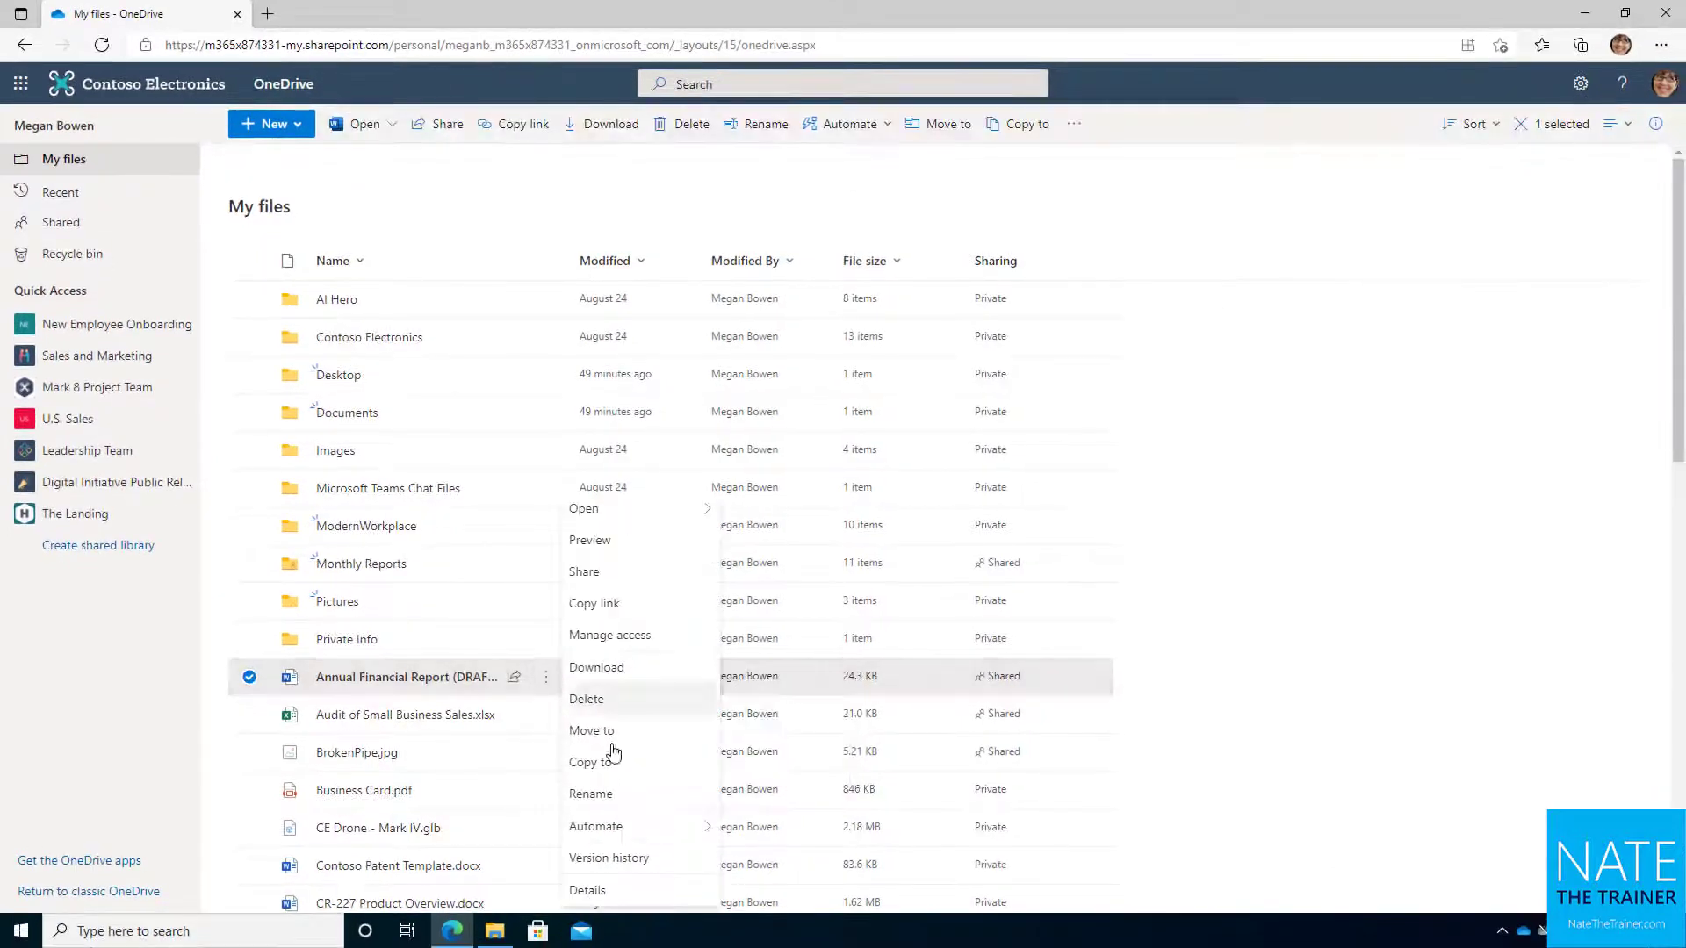
left_click(609, 858)
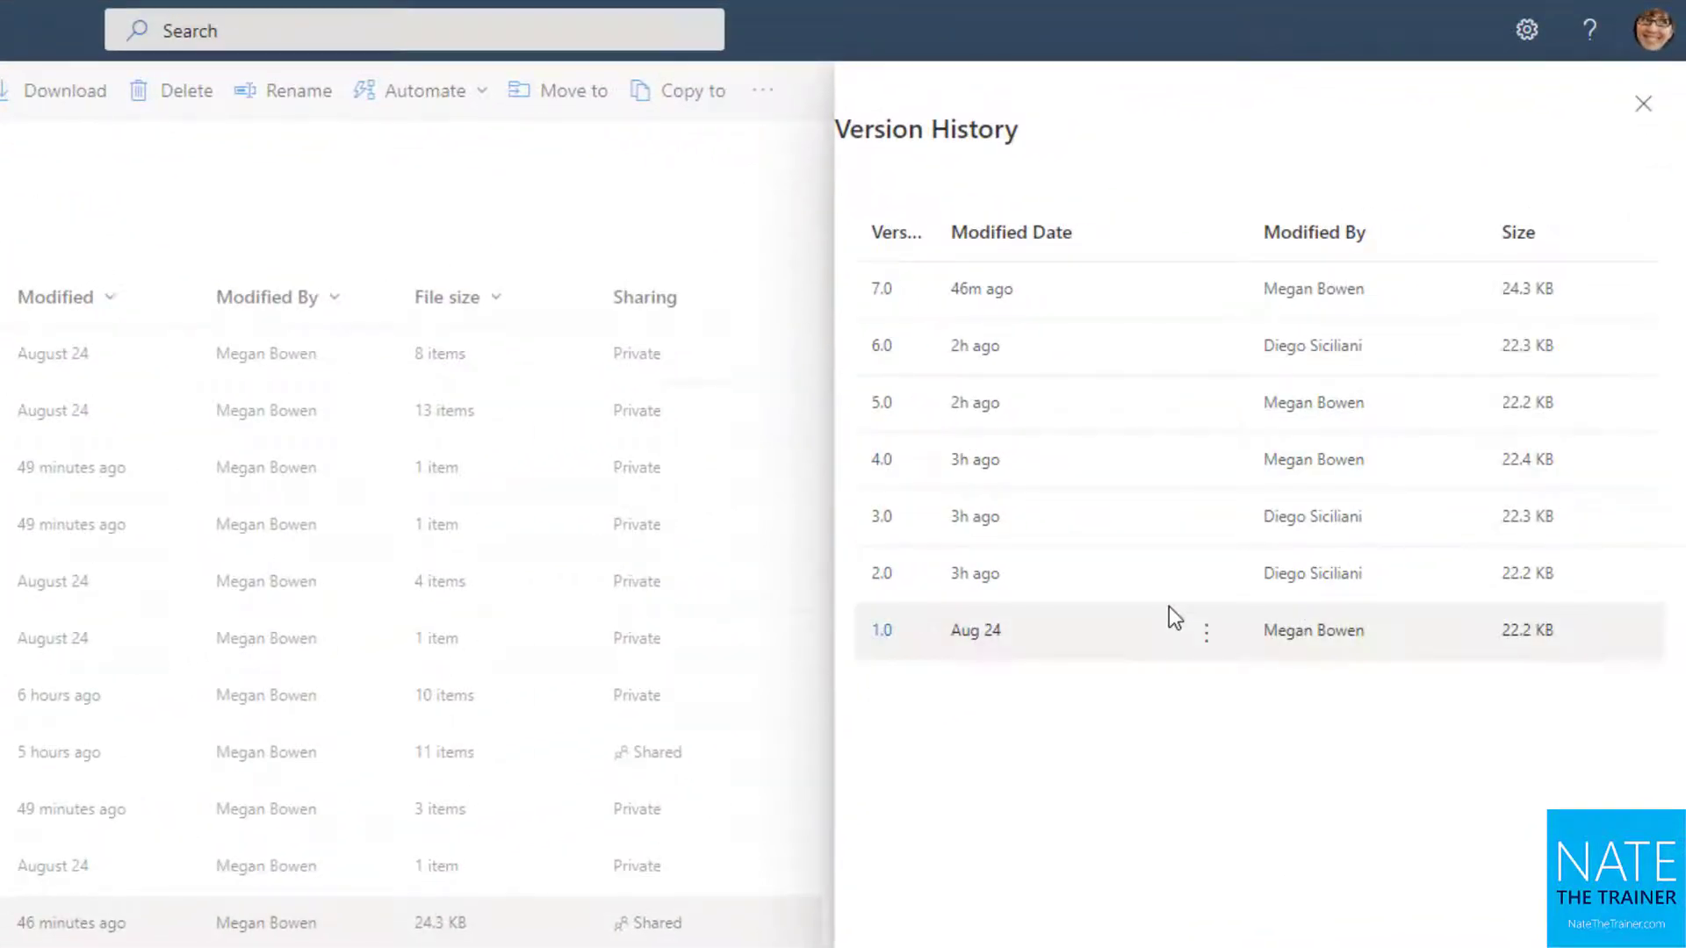
left_click(1219, 354)
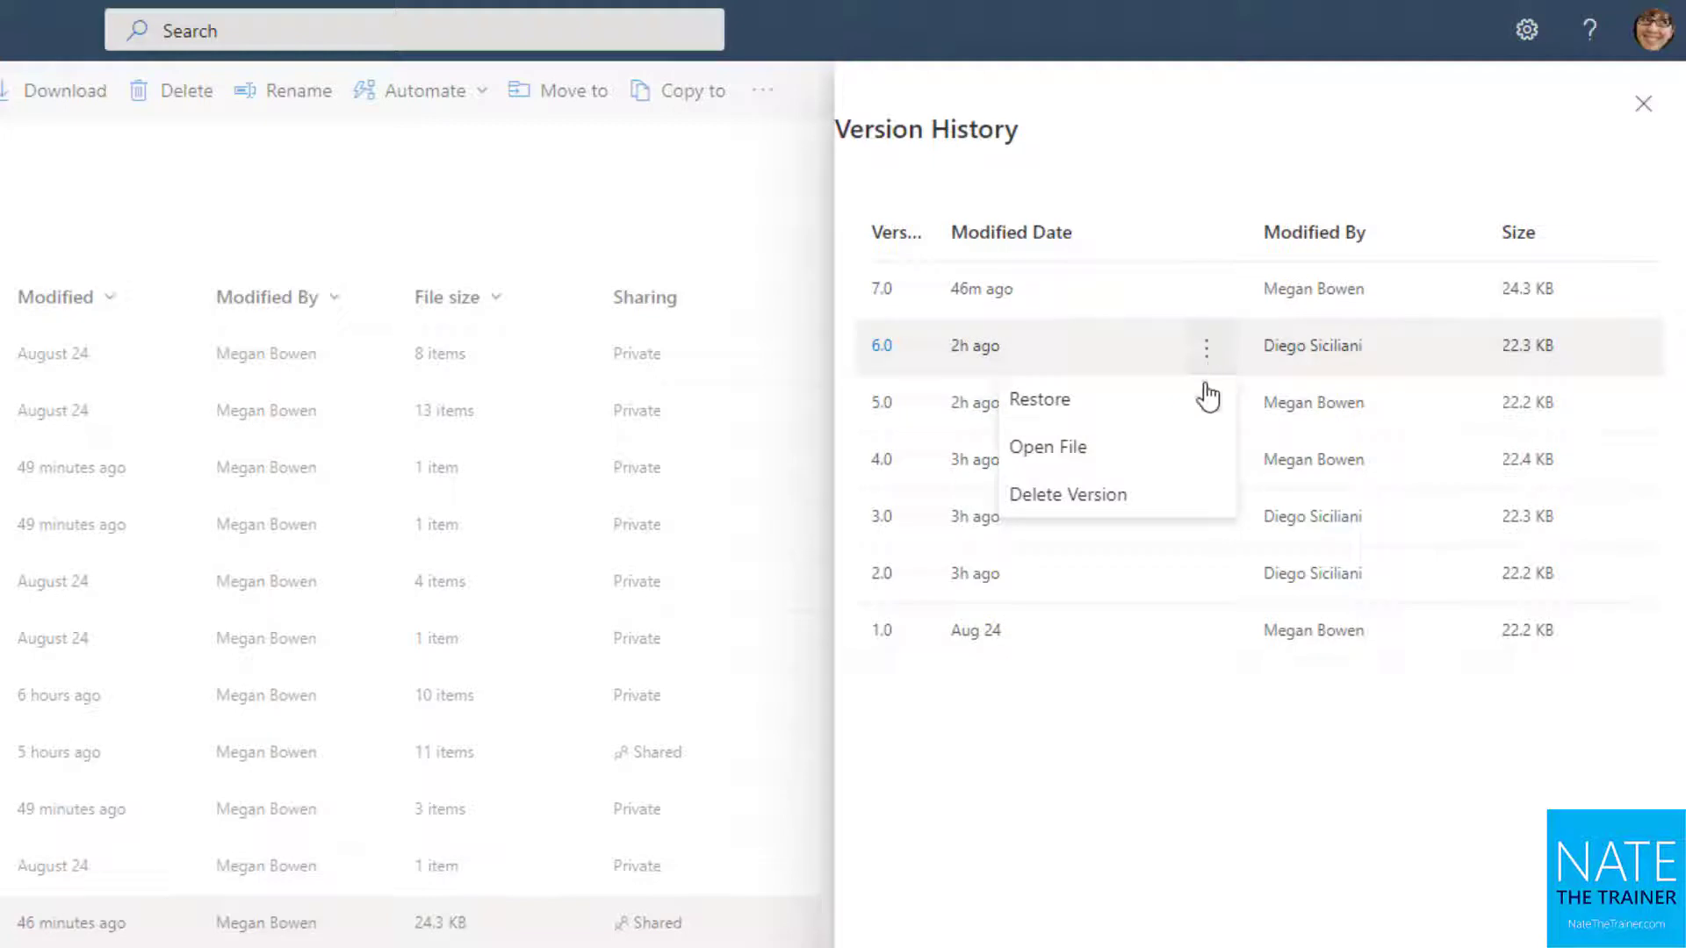
left_click(1166, 495)
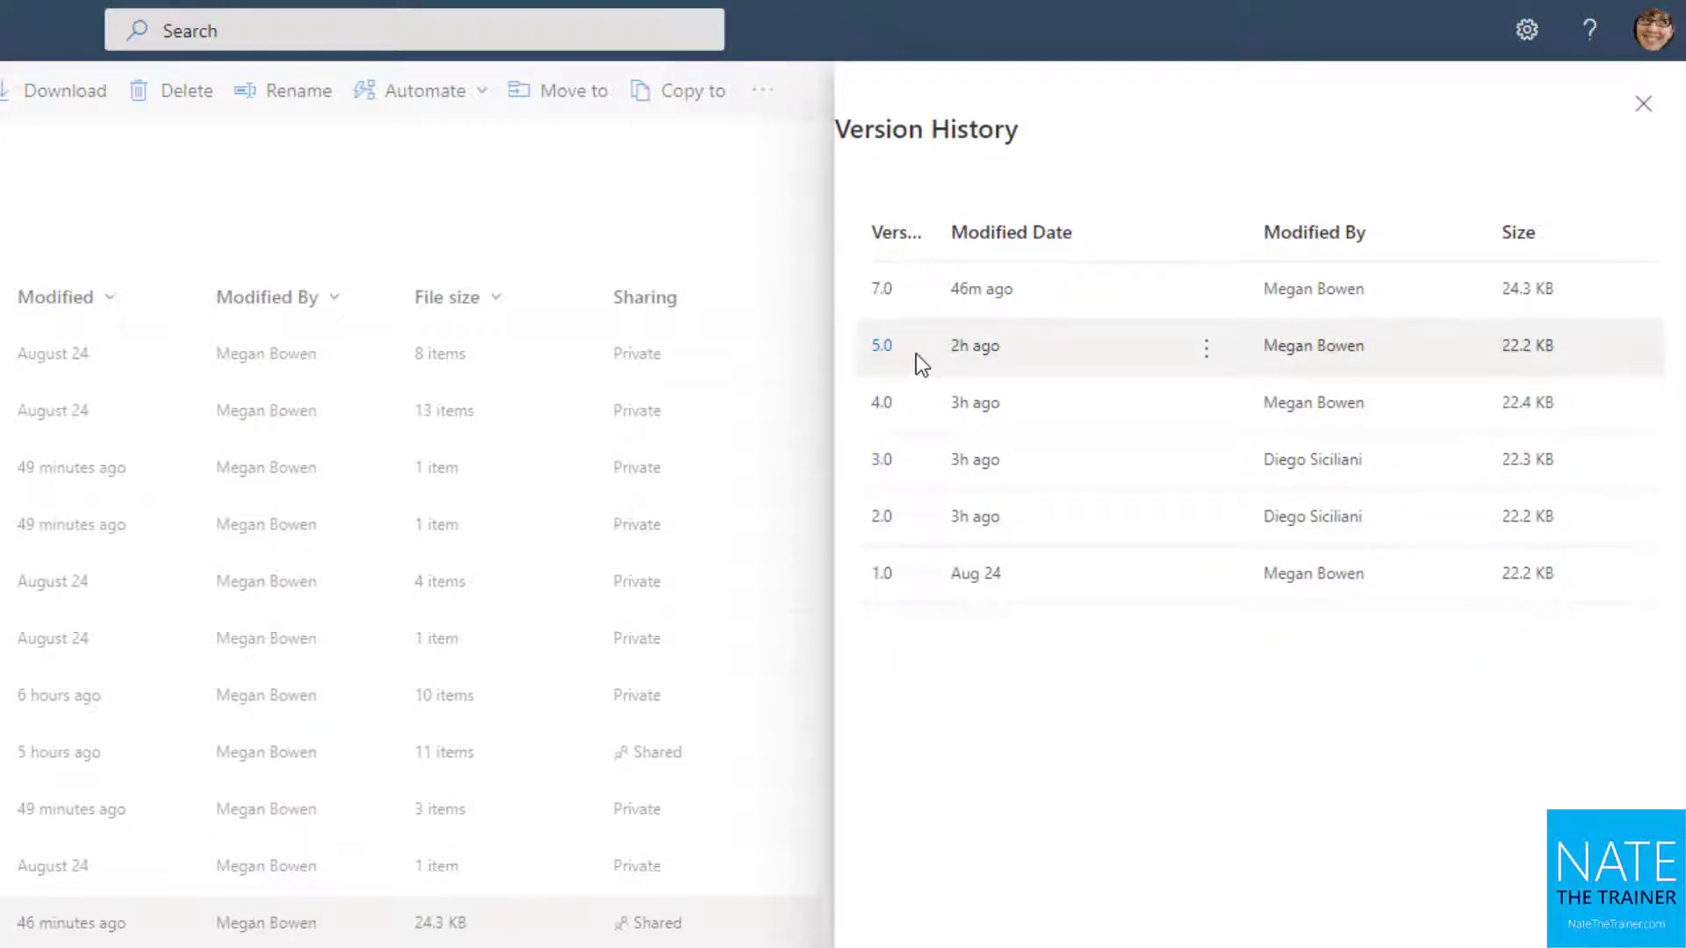
left_click(1641, 104)
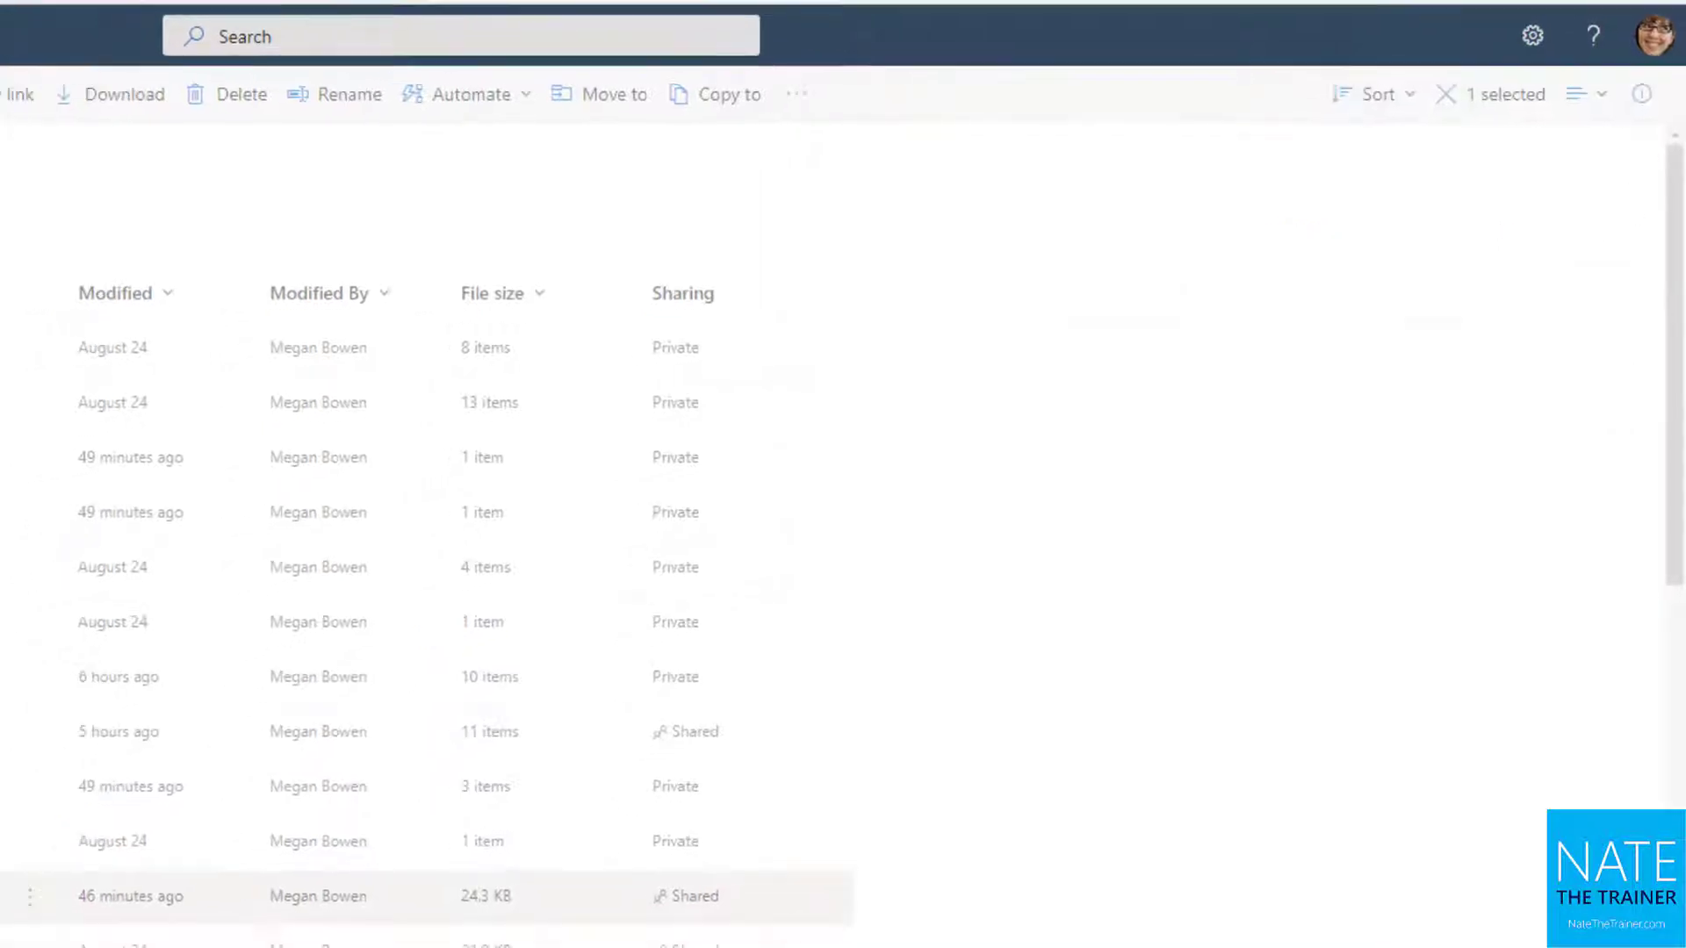
left_click(110, 256)
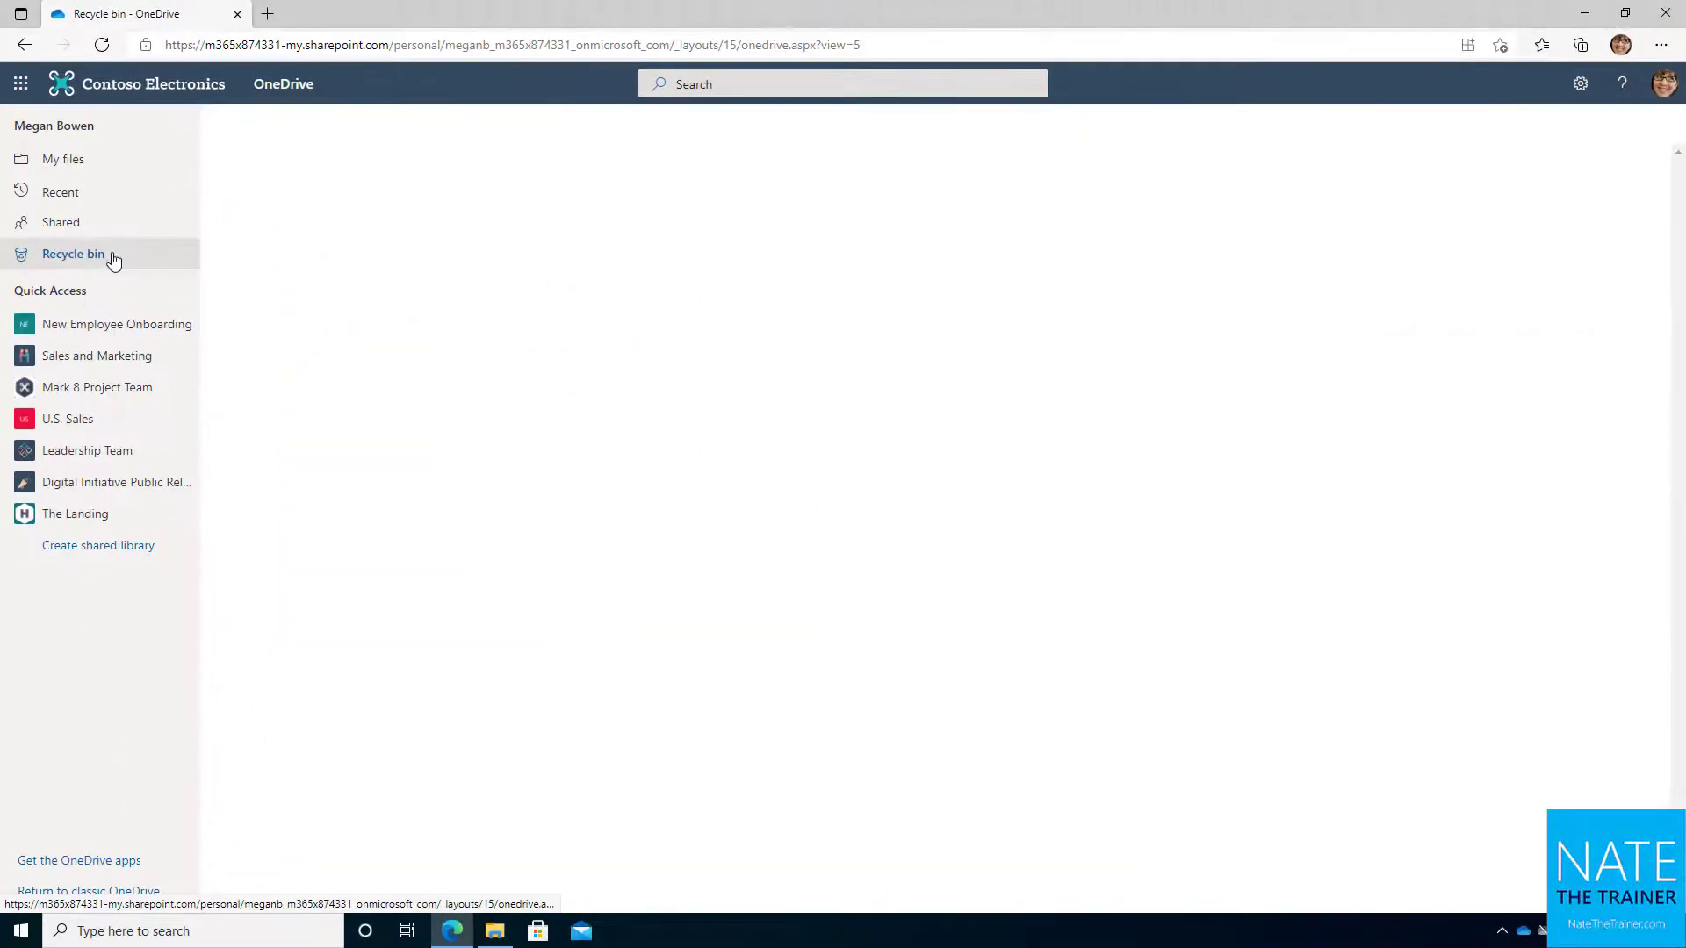
Keep the deleted Annual Financial Report (DRAFT).docx version in the Recycle bin by cancelling its permanent deletion
left_click(101, 49)
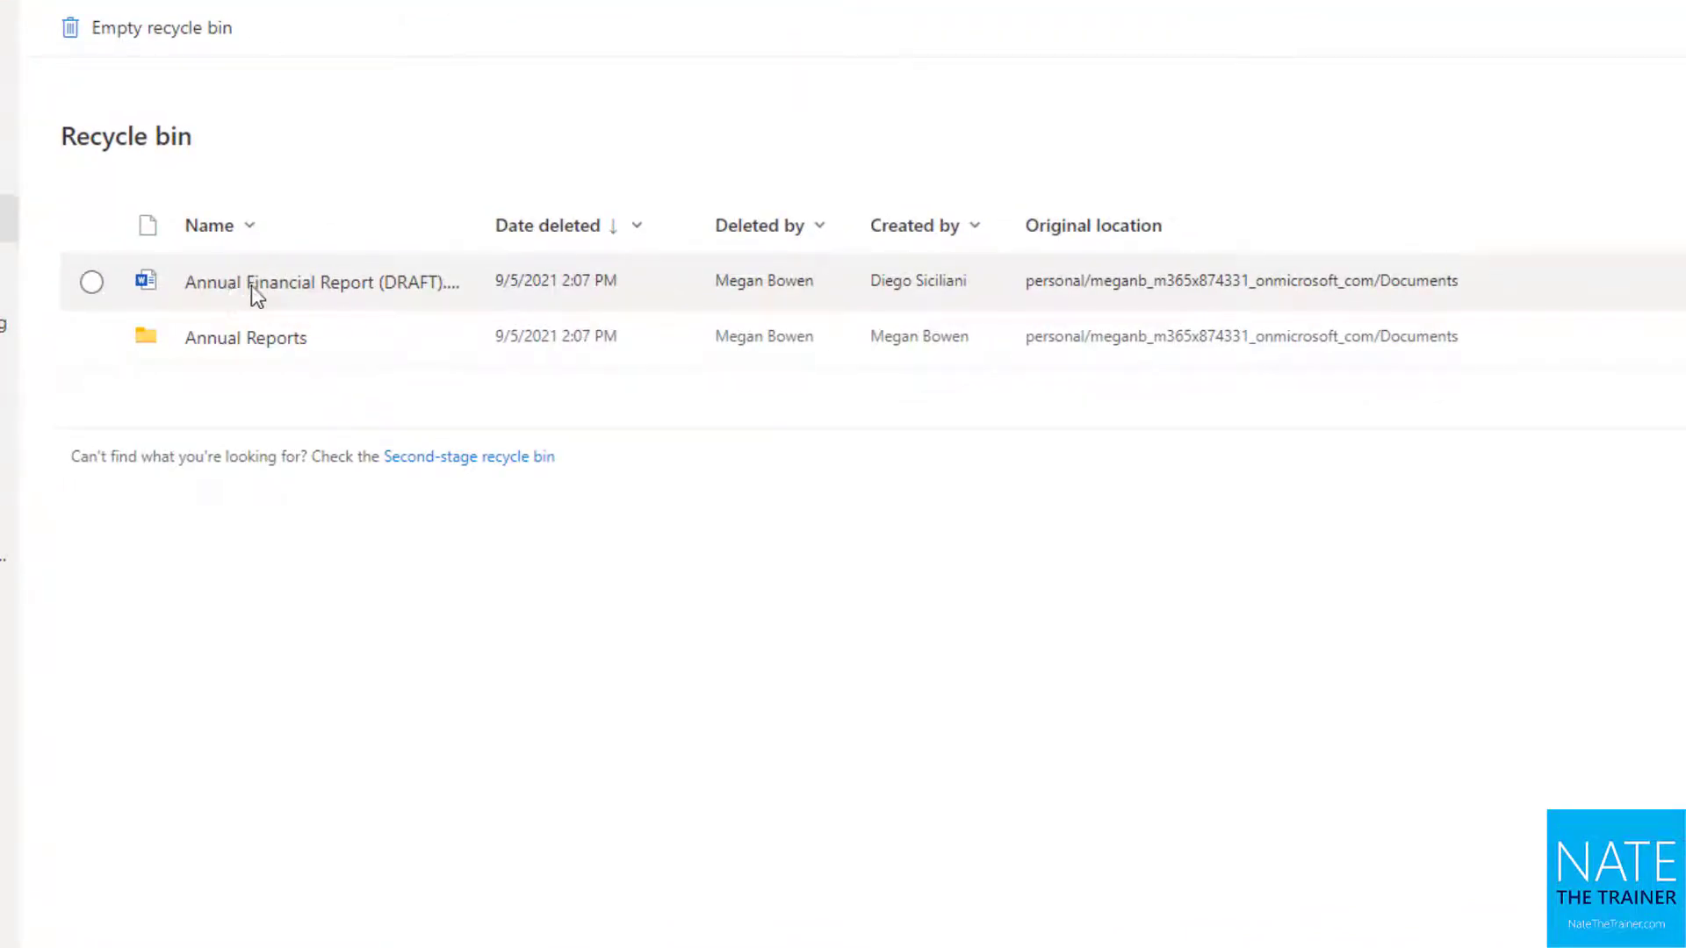
left_click(412, 277)
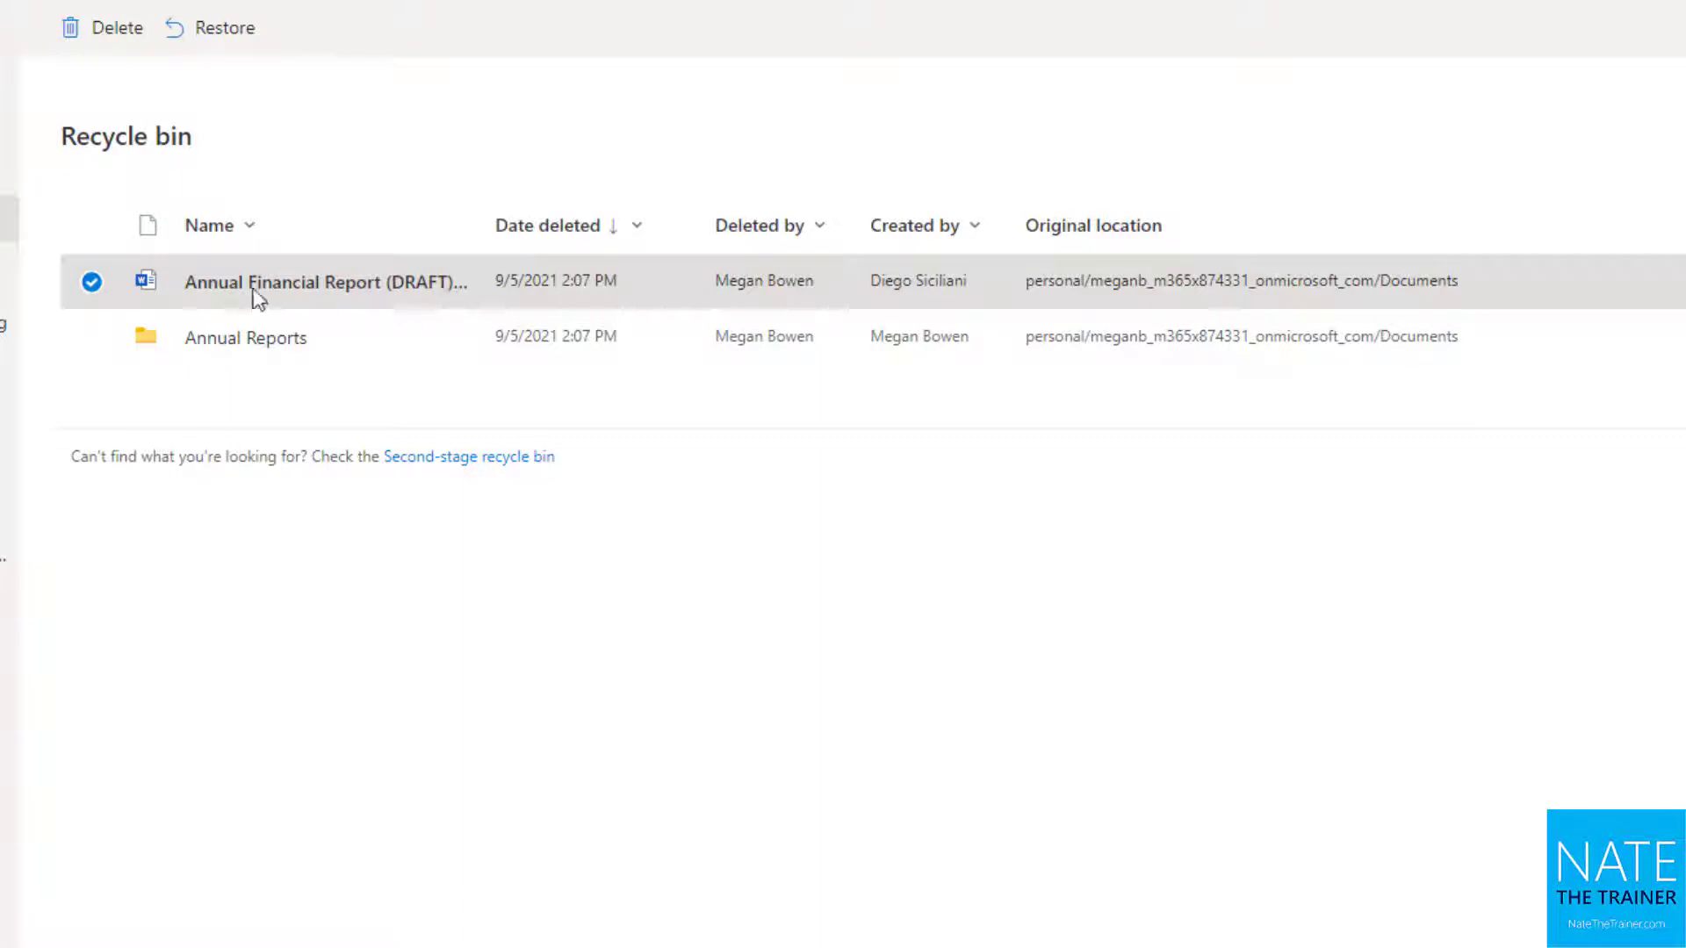
left_click(110, 50)
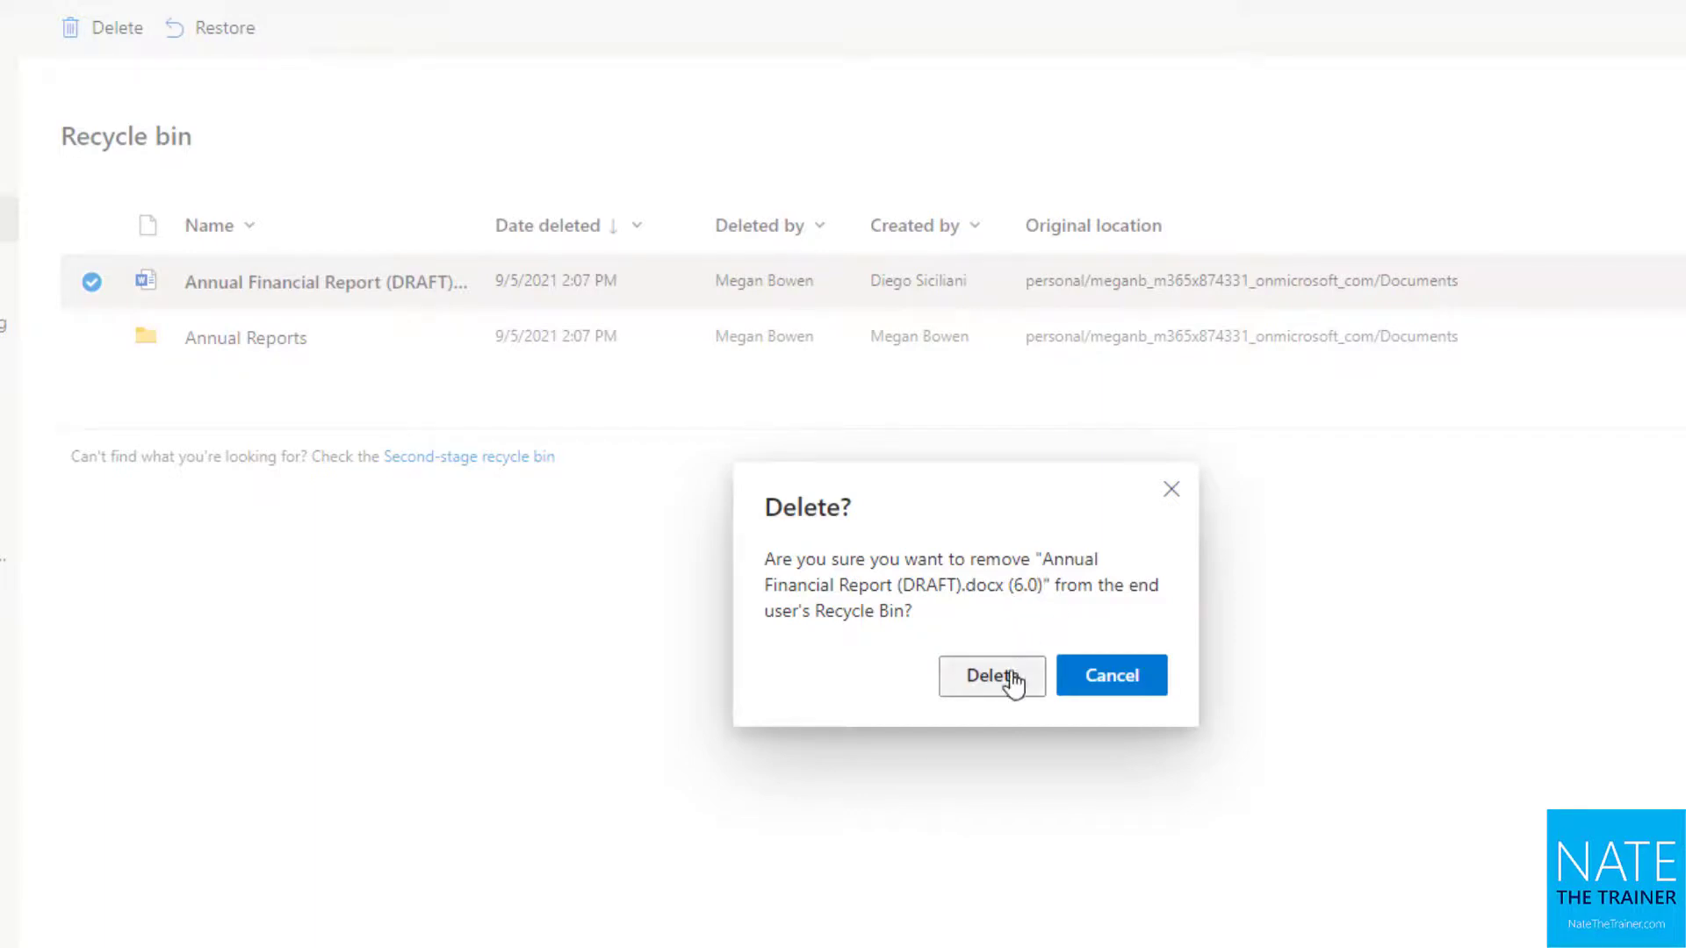
left_click(1123, 683)
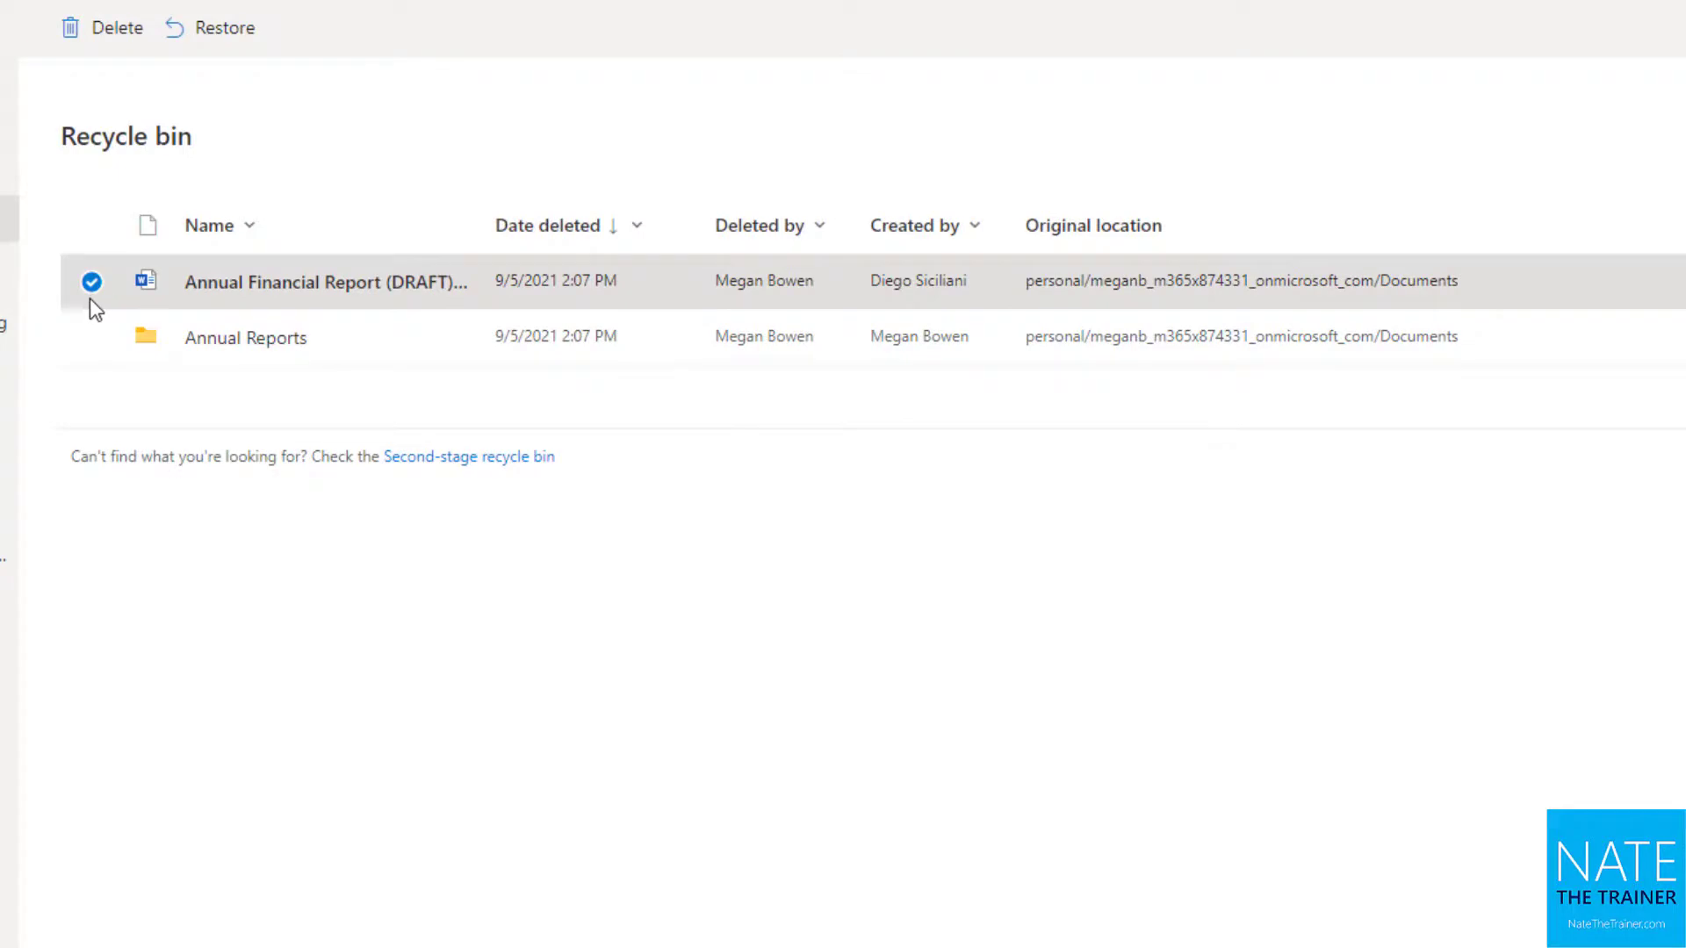
left_click(230, 31)
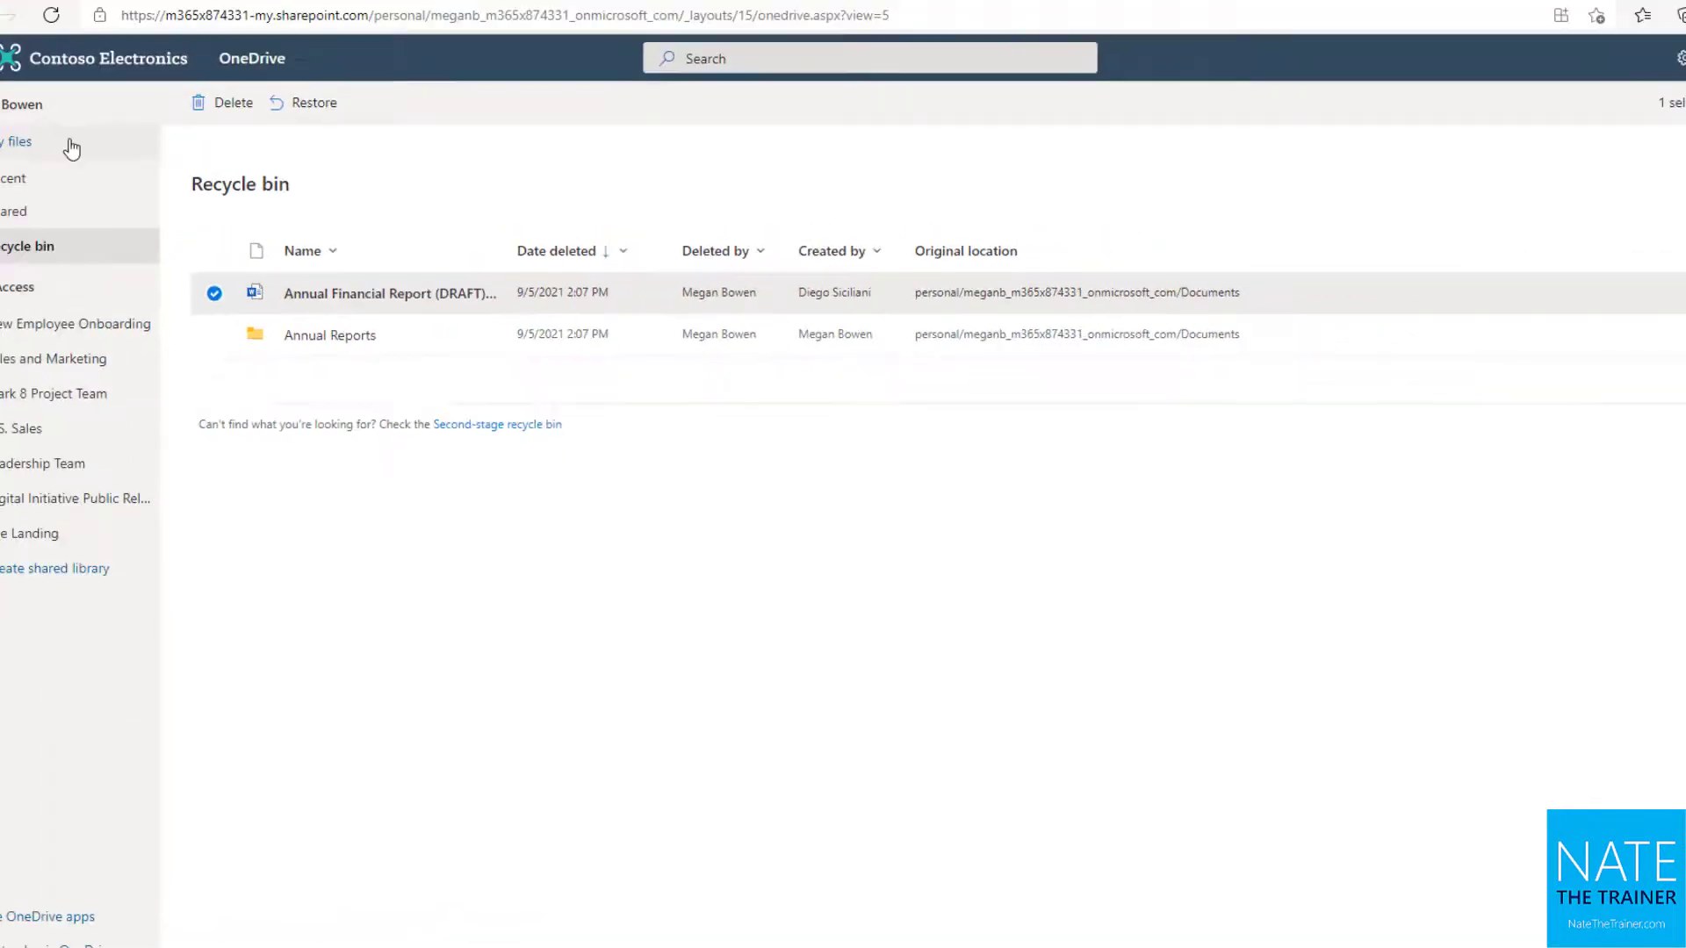